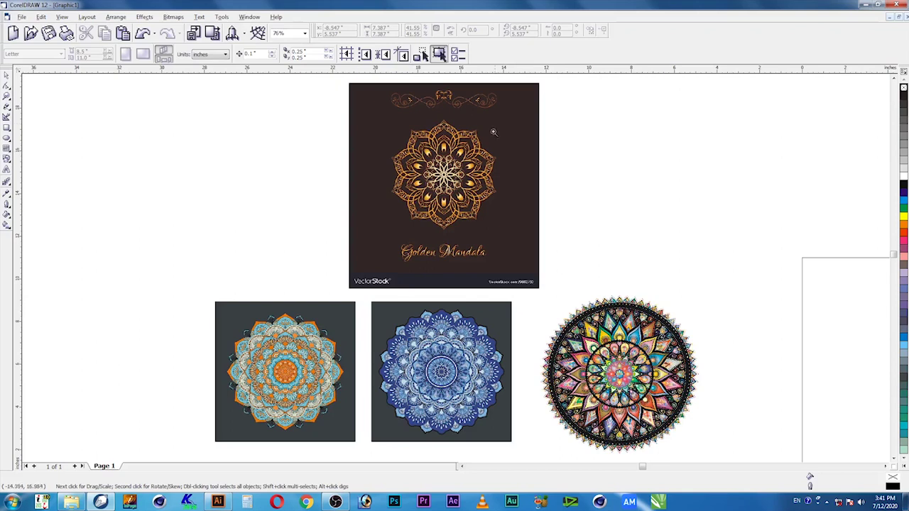
Draw a straight vertical line about 3.15 inches long in the empty area beside the golden mandala image.
drag(505, 118, 236, 252)
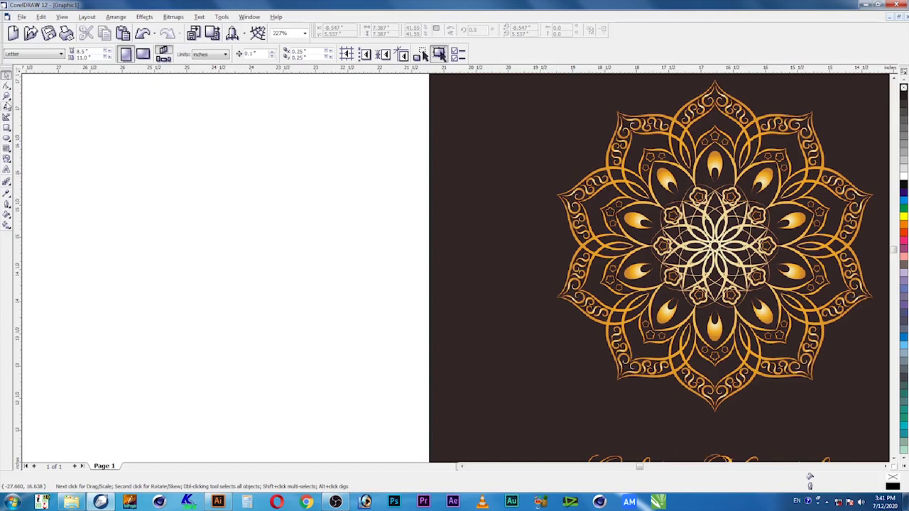
click(6, 106)
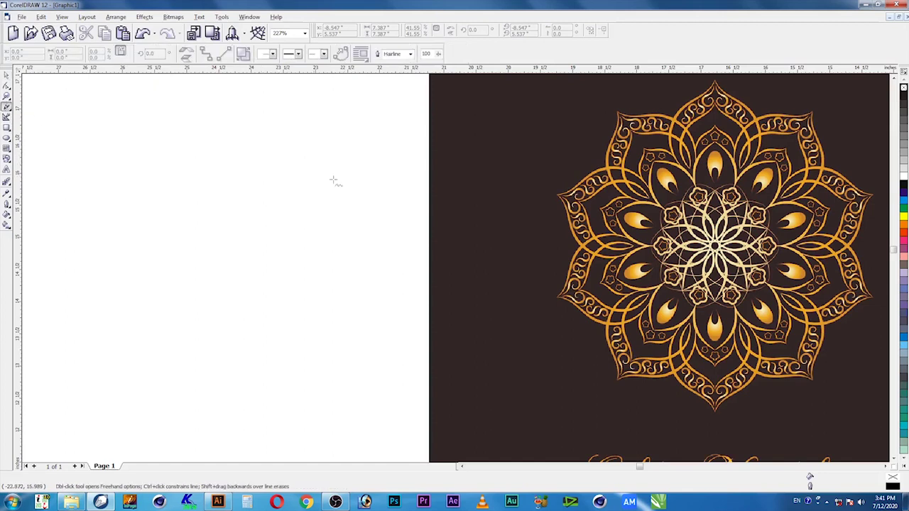
click(293, 156)
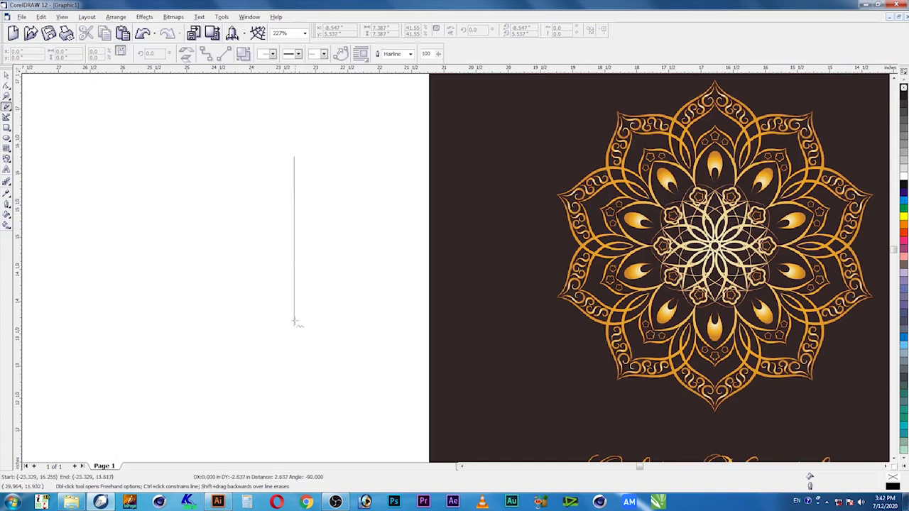
click(294, 360)
click(6, 75)
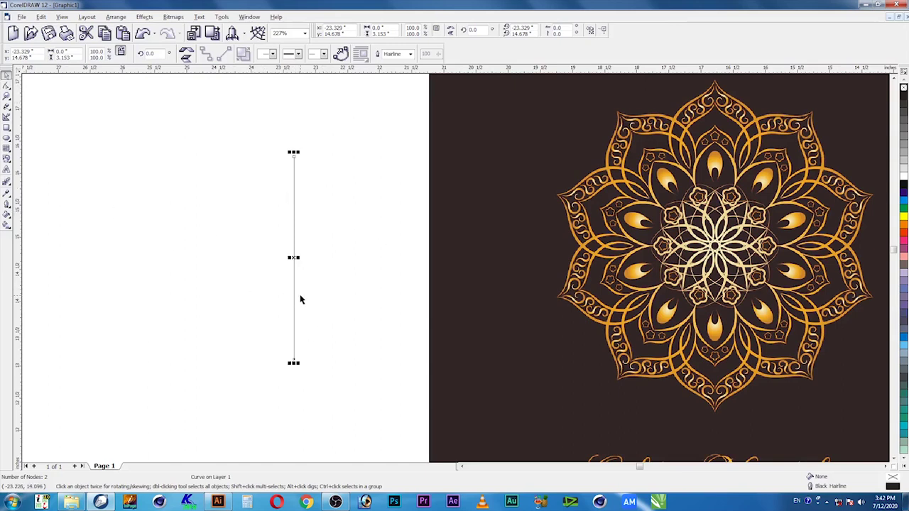
Move the vertical line's rotation centre down to its bottom end point.
click(294, 199)
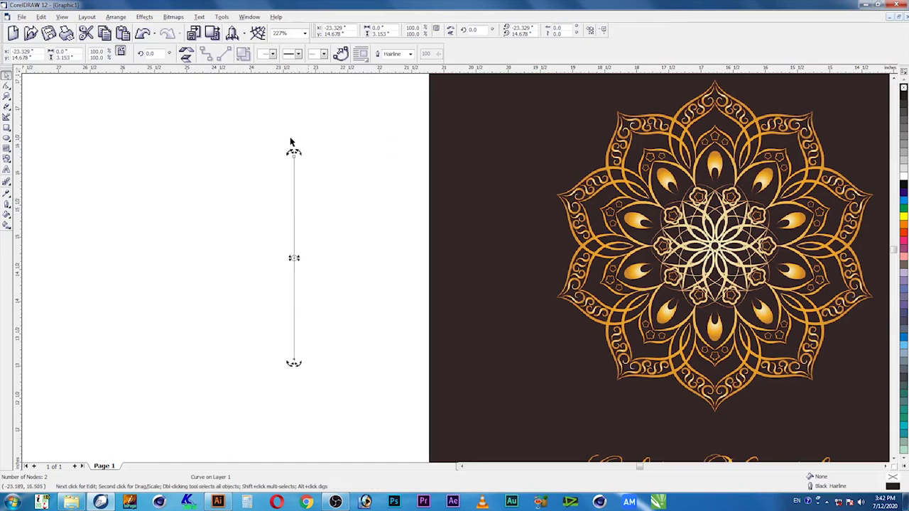
click(298, 197)
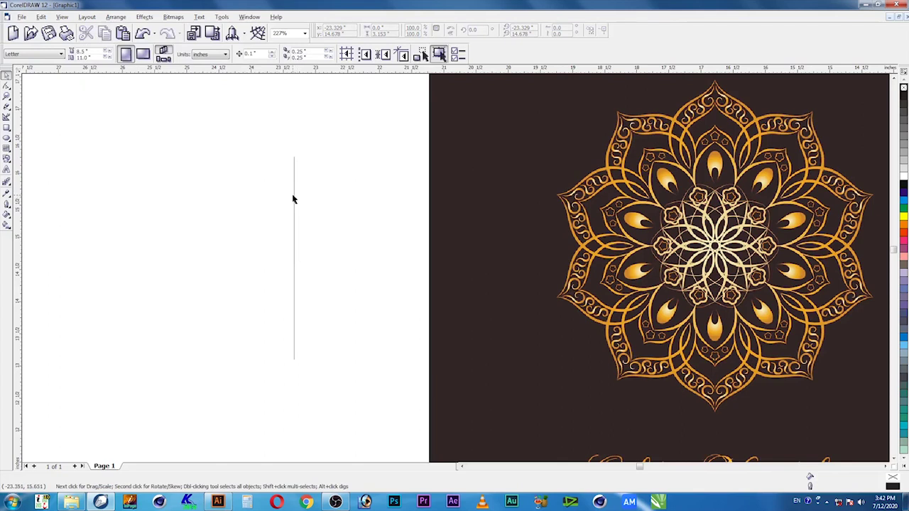
click(294, 198)
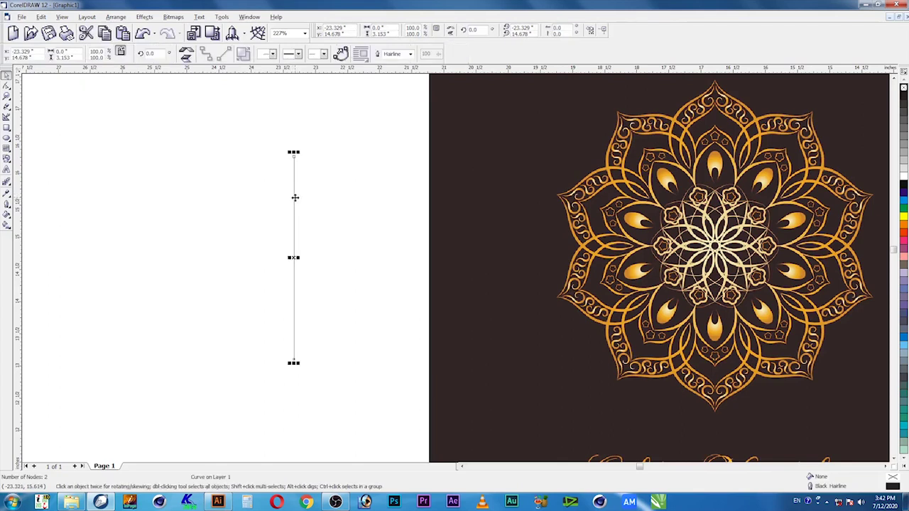
click(295, 198)
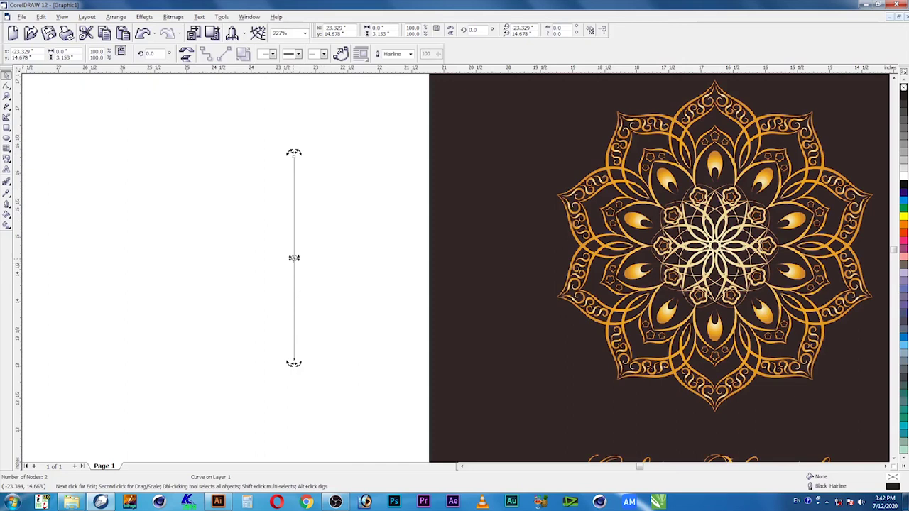
drag(293, 277, 293, 346)
click(10, 75)
click(295, 172)
click(294, 175)
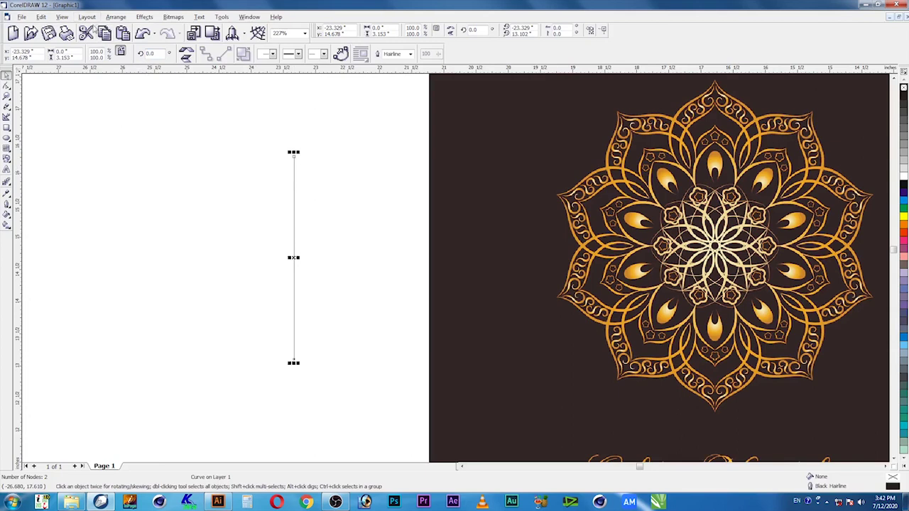
Copy the vertical line and paste the duplicate in place, undoing a trial sideways move of the copy.
click(41, 16)
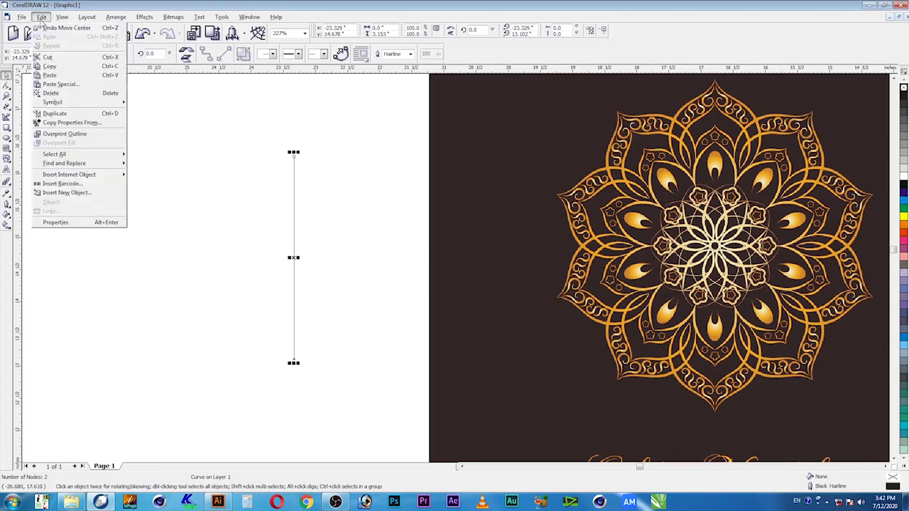
click(39, 66)
click(41, 16)
click(49, 75)
drag(295, 191, 268, 192)
key(ctrl+z)
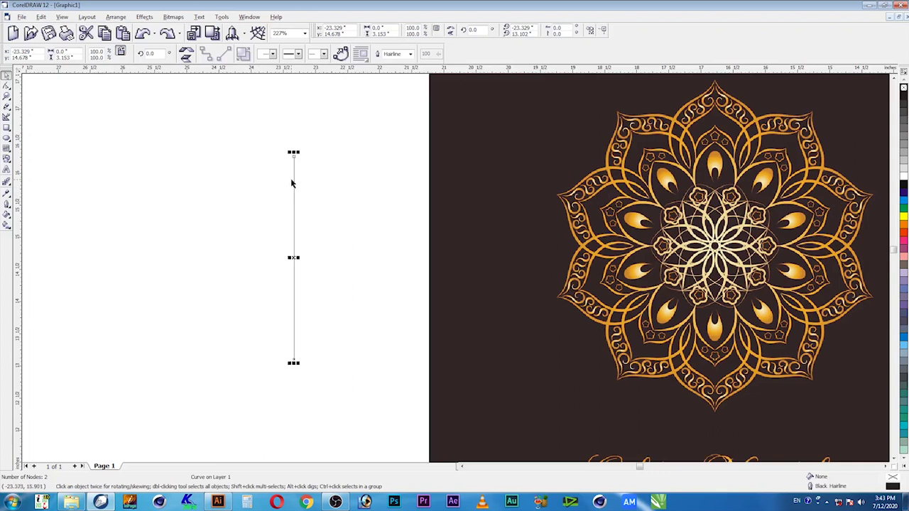
Rotate the pasted line by -7.5 degrees about its bottom end.
click(293, 178)
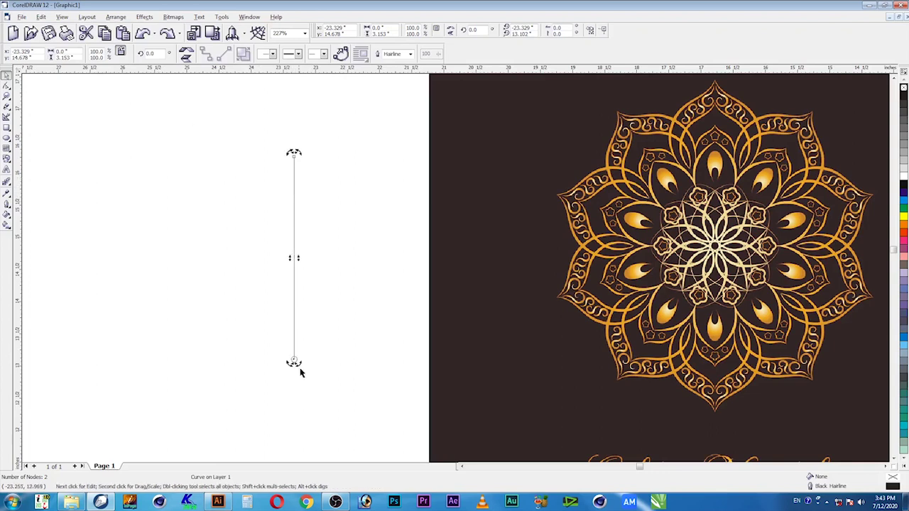
click(150, 54)
text(-7.5)
key(Return)
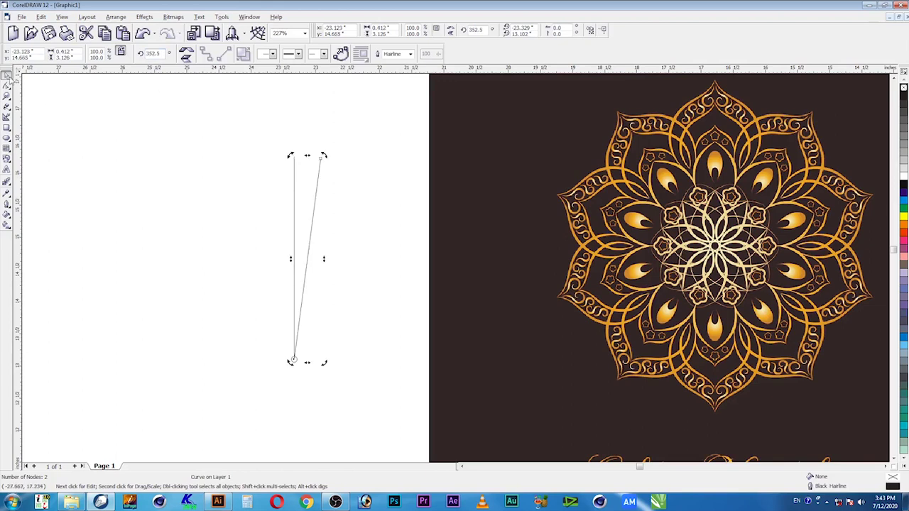
Select the vertical and slanted lines together and merge them into a single curve object.
click(323, 156)
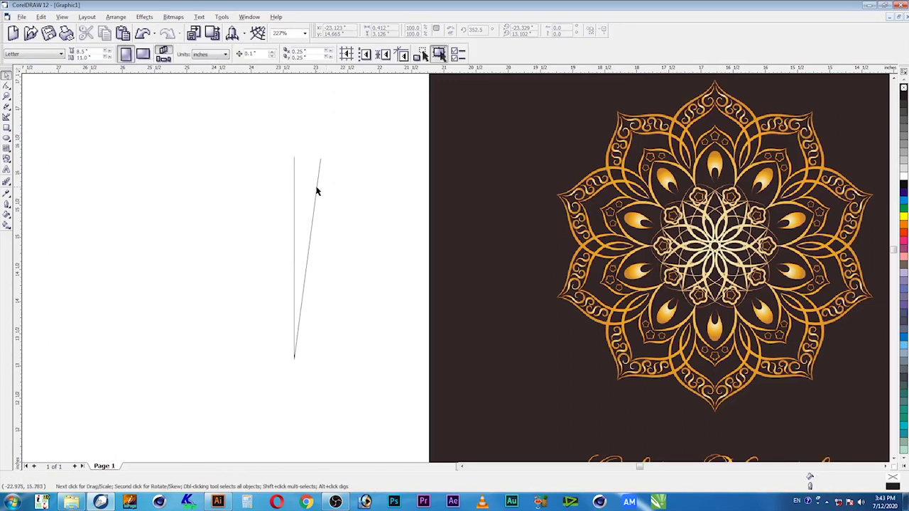
key(ctrl+a)
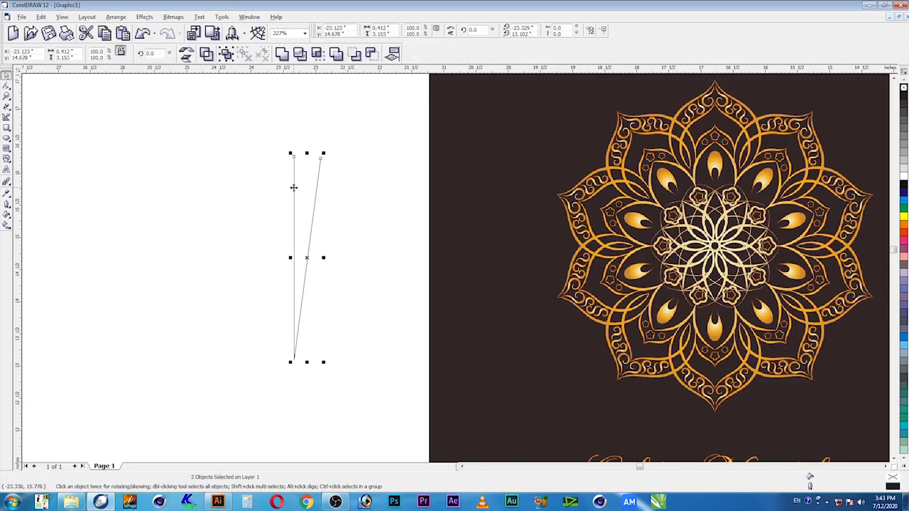
click(324, 166)
drag(339, 135, 254, 399)
click(283, 56)
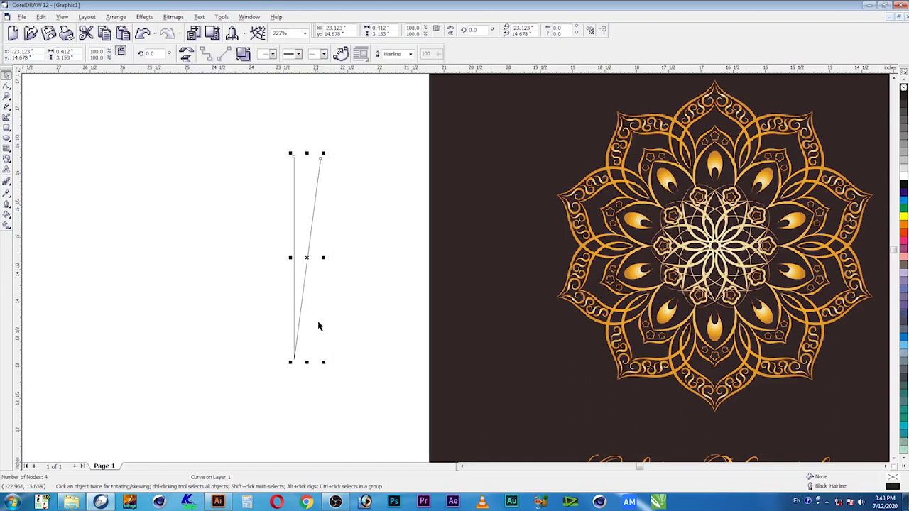
Pull the vertical line's bottom node away from the slanted line, and undo the move.
key(F2)
drag(309, 343, 283, 373)
key(F2)
drag(465, 261, 520, 317)
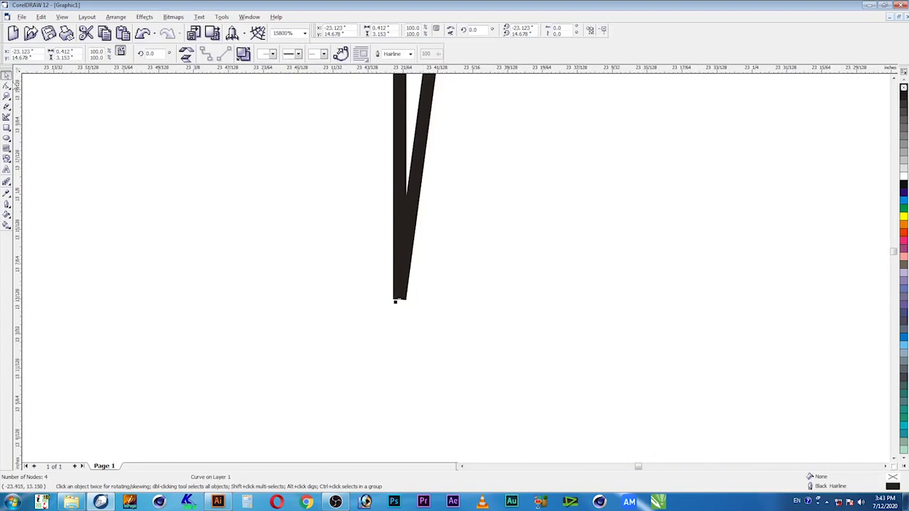
click(7, 86)
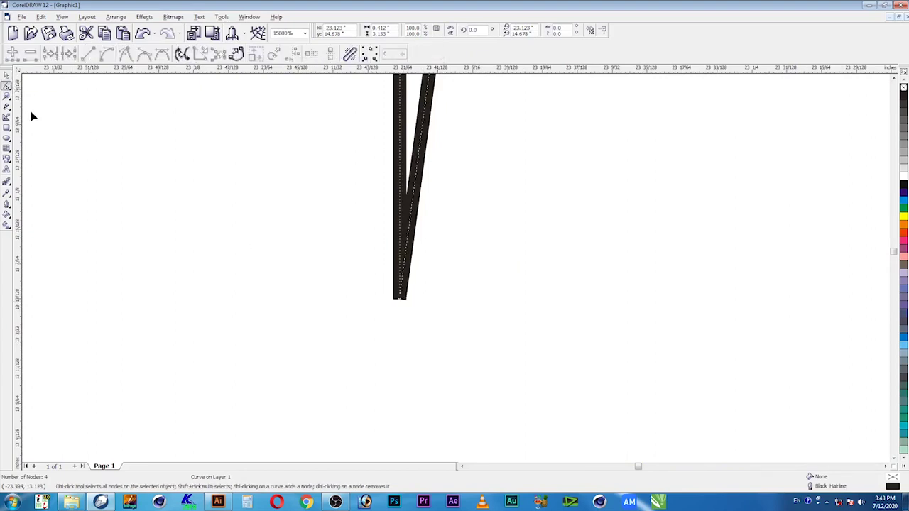
click(400, 300)
drag(399, 300, 477, 303)
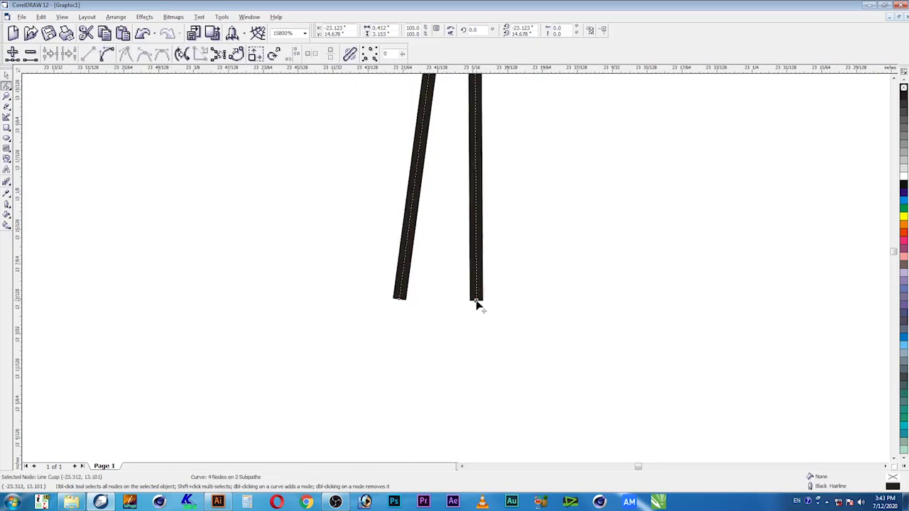
key(ctrl+z)
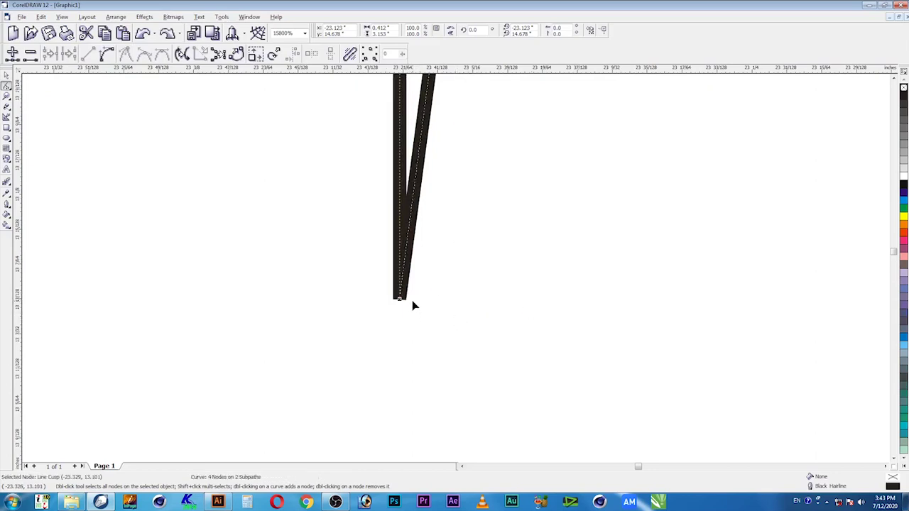
key(Escape)
key(space)
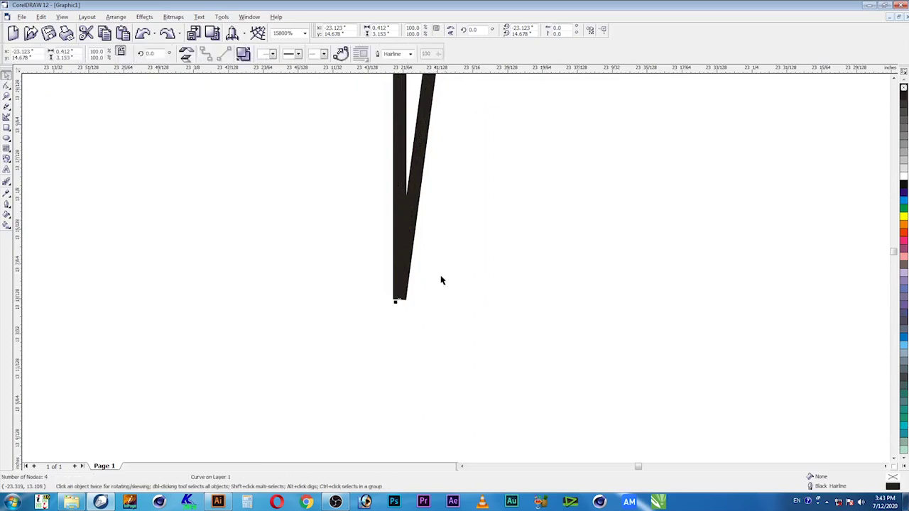
Join the overlapping bottom end nodes of the two lines into one node.
click(413, 199)
click(6, 87)
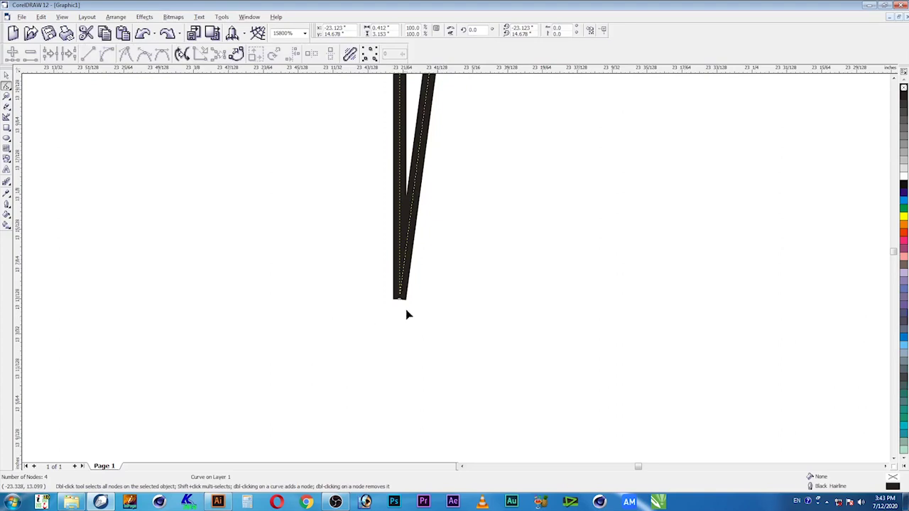
mouse_move(399, 299)
mouse_down()
mouse_move(375, 310)
mouse_move(357, 304)
mouse_move(406, 303)
mouse_up()
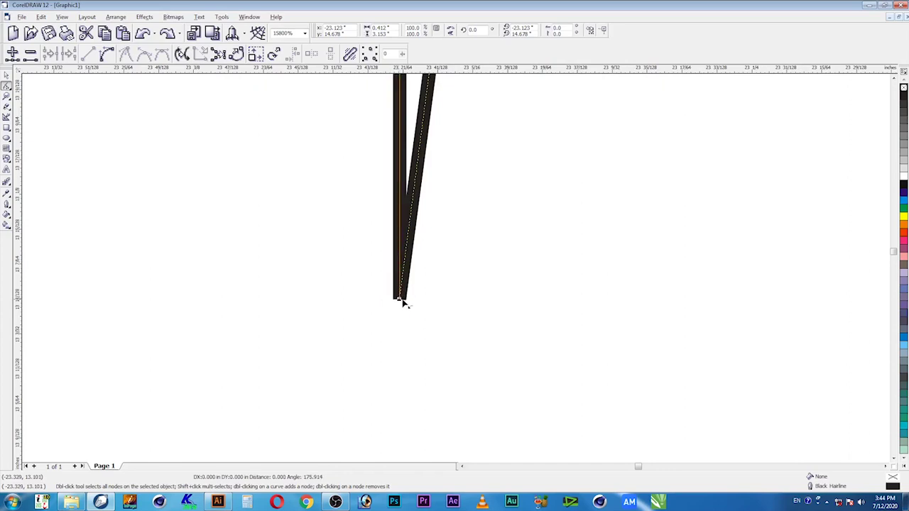
key(F4)
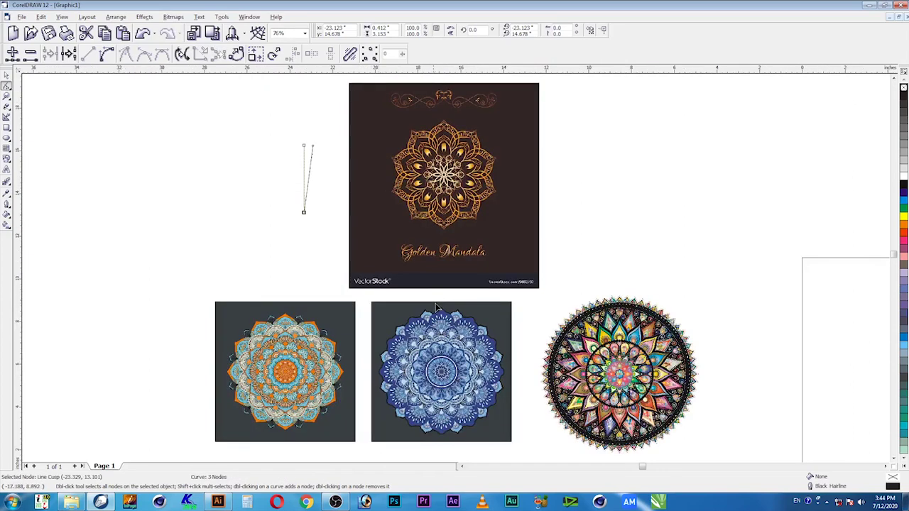
Close the open top of the wedge with a straight segment between its two upper end points.
key(F2)
drag(288, 135, 339, 230)
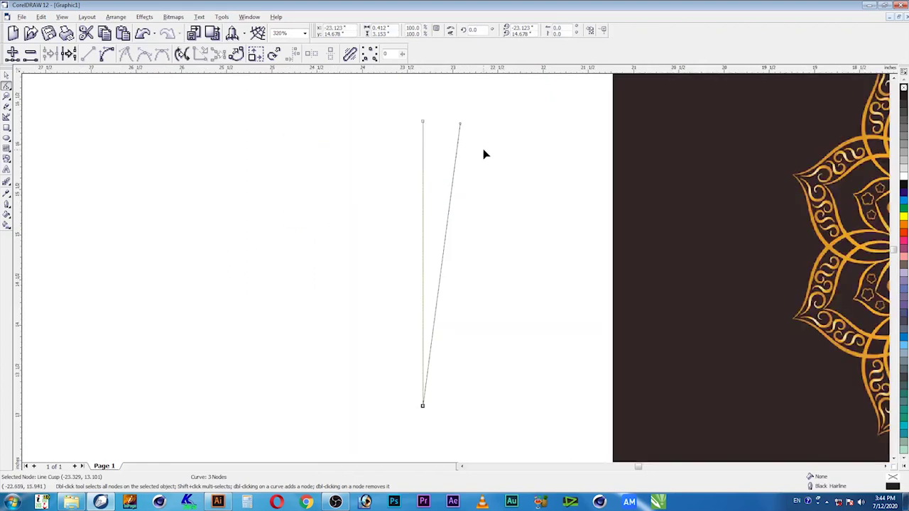
click(235, 54)
key(F5)
click(424, 121)
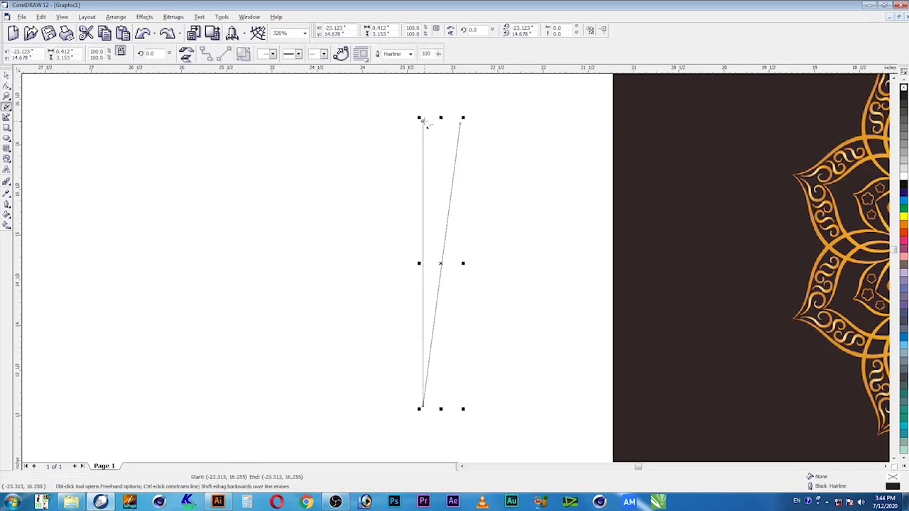
click(460, 125)
click(6, 76)
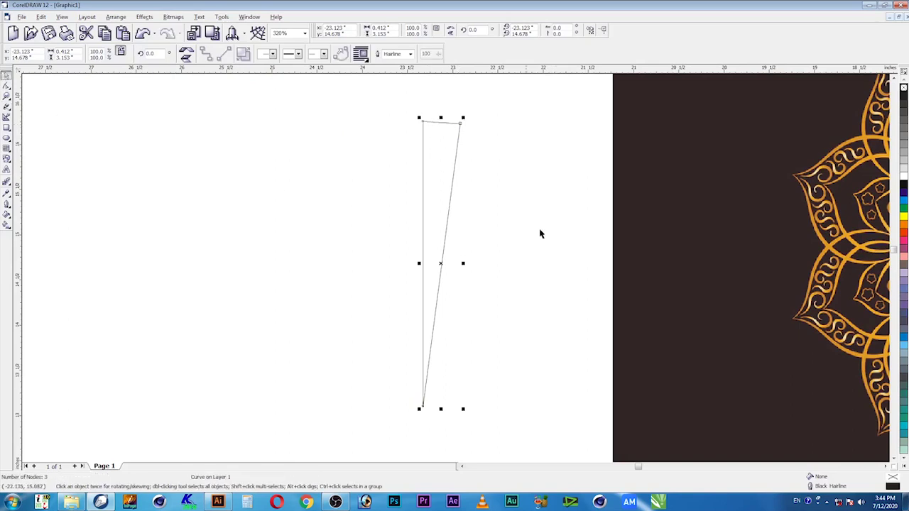
click(521, 229)
click(436, 223)
click(347, 278)
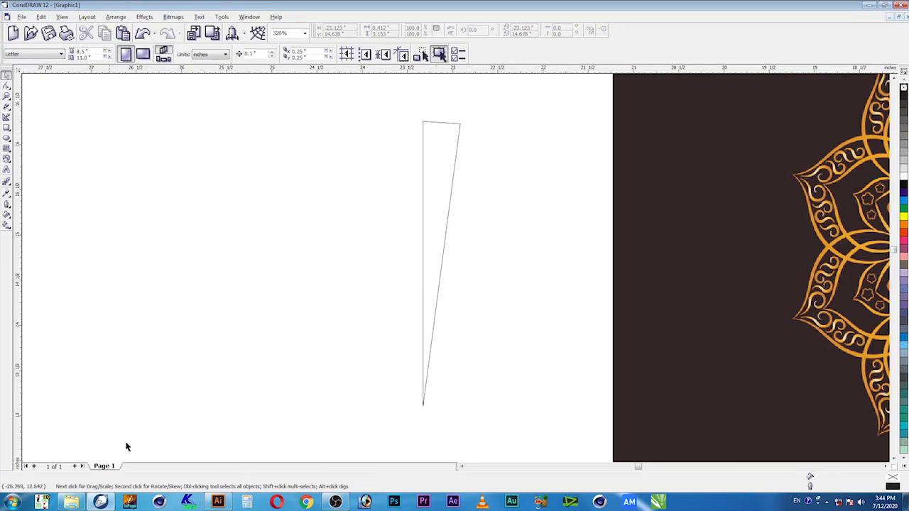
Switch to Windows Explorer, preview birdap on Twitter.jpg in the Modern Designing folder, and import it into the CorelDRAW drawing.
click(71, 502)
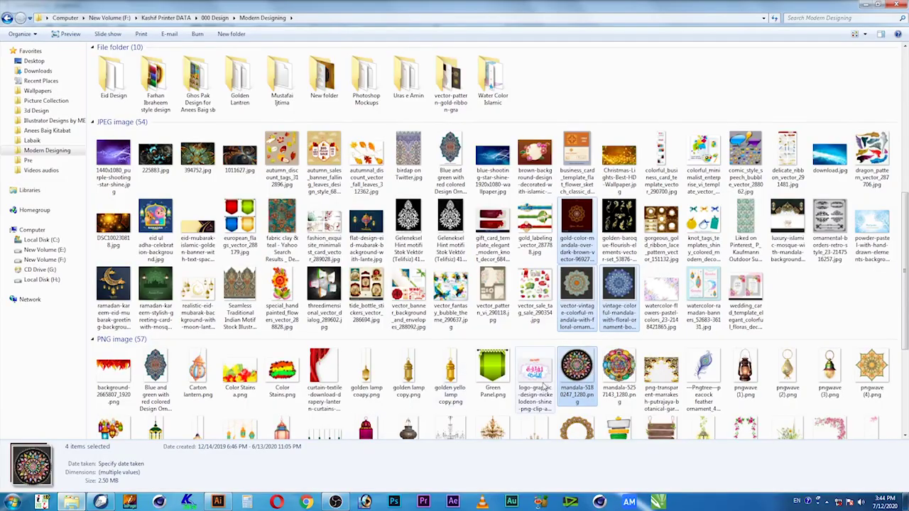
click(579, 299)
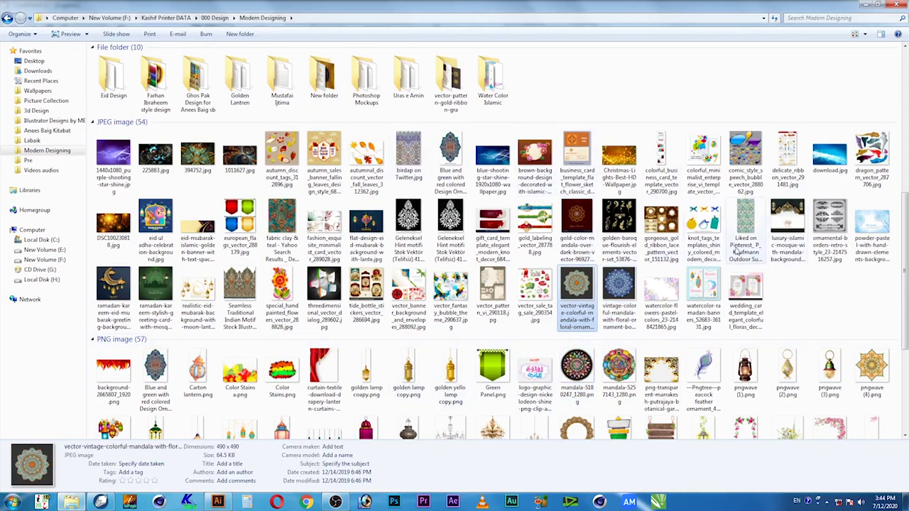
double_click(412, 157)
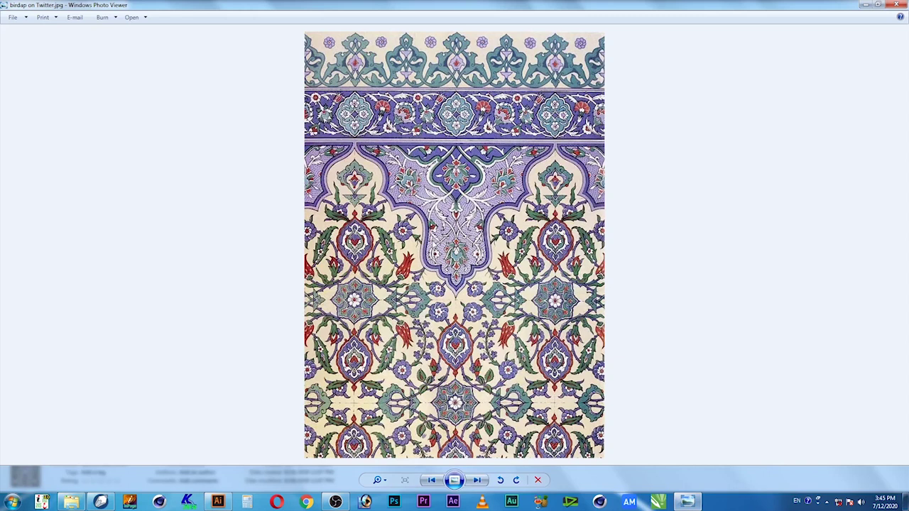
click(897, 5)
drag(413, 145, 245, 296)
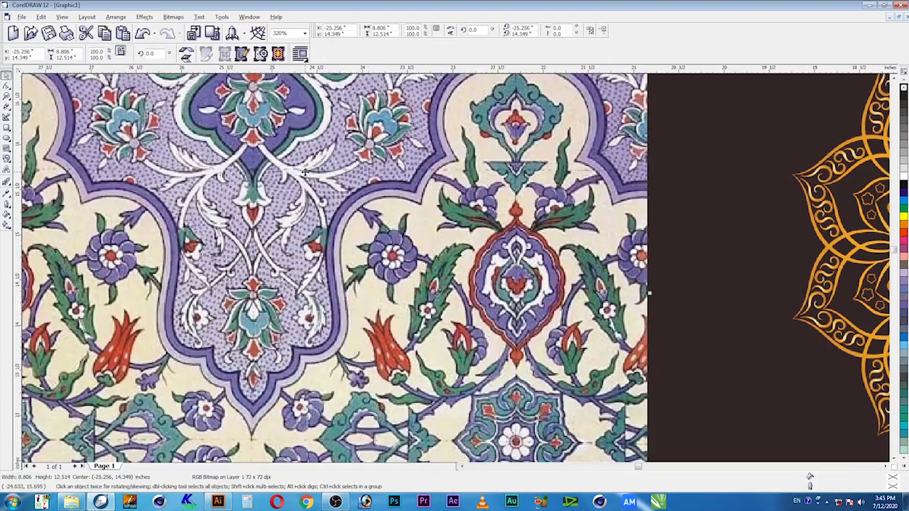
Scale the imported floral pattern image down to about 4.24 by 6.03 inches and place it beside the wedge.
drag(247, 153, 260, 259)
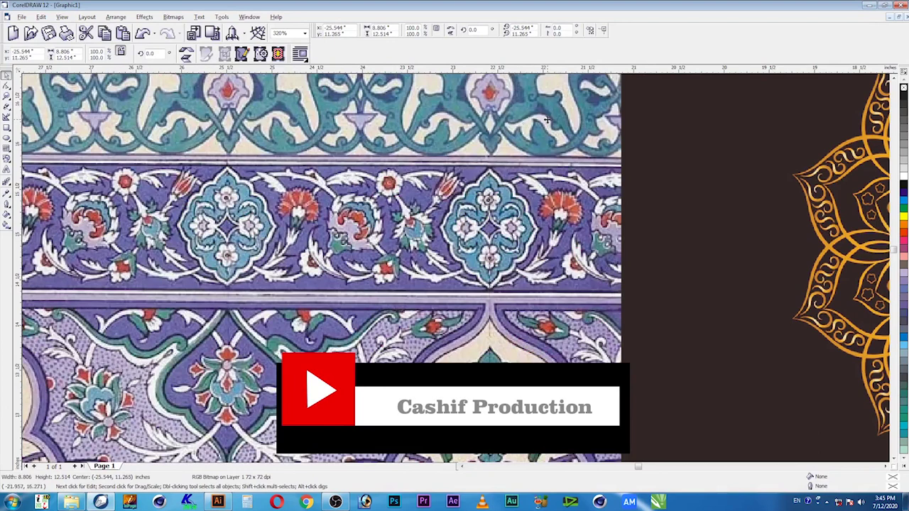
drag(264, 170, 257, 318)
drag(618, 142, 412, 435)
drag(325, 167, 327, 138)
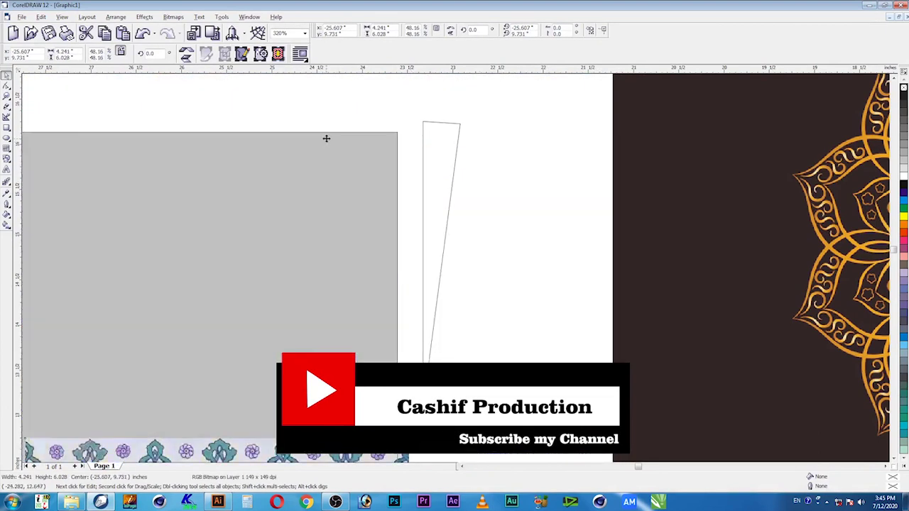
drag(350, 249, 348, 222)
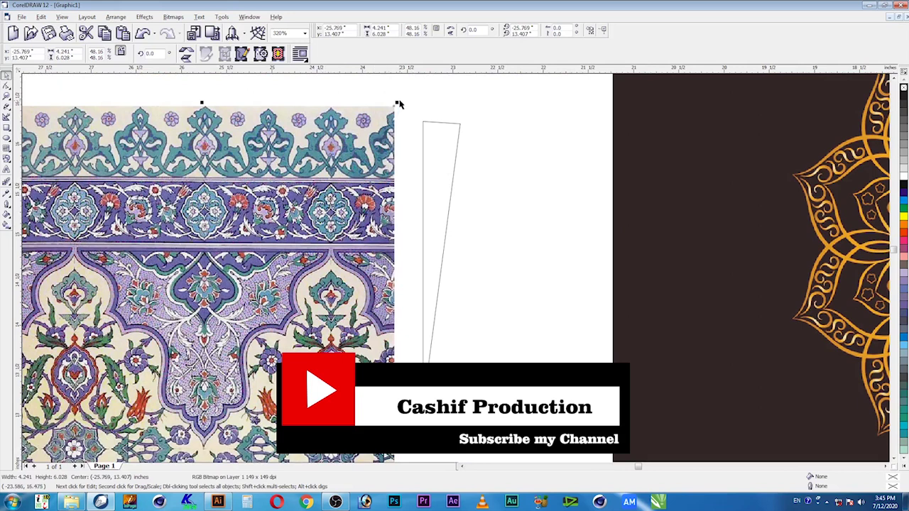
Scale the floral image to about 4.03 by 5.73 inches and place it behind the wedge, centring a top-border motif on the wedge's vertical edge.
drag(399, 102, 390, 118)
click(396, 163)
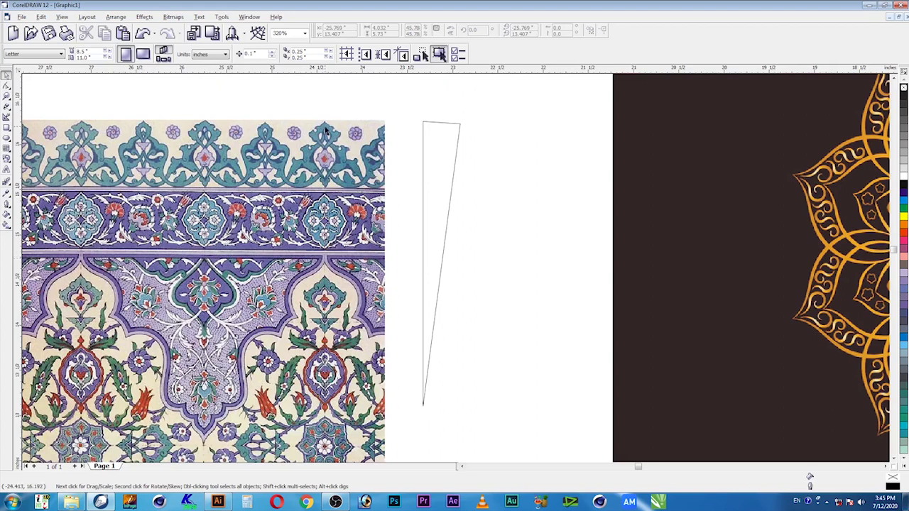
drag(327, 130, 429, 136)
key(z)
drag(395, 108, 467, 130)
drag(424, 226, 422, 201)
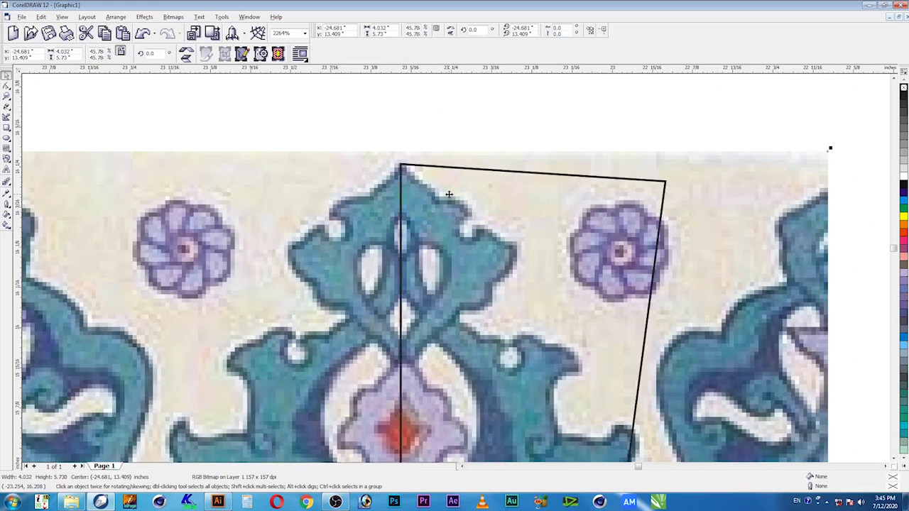
PowerClip the floral pattern image inside the wedge outline.
right_click(718, 178)
click(703, 182)
click(144, 16)
mouse_move(181, 124)
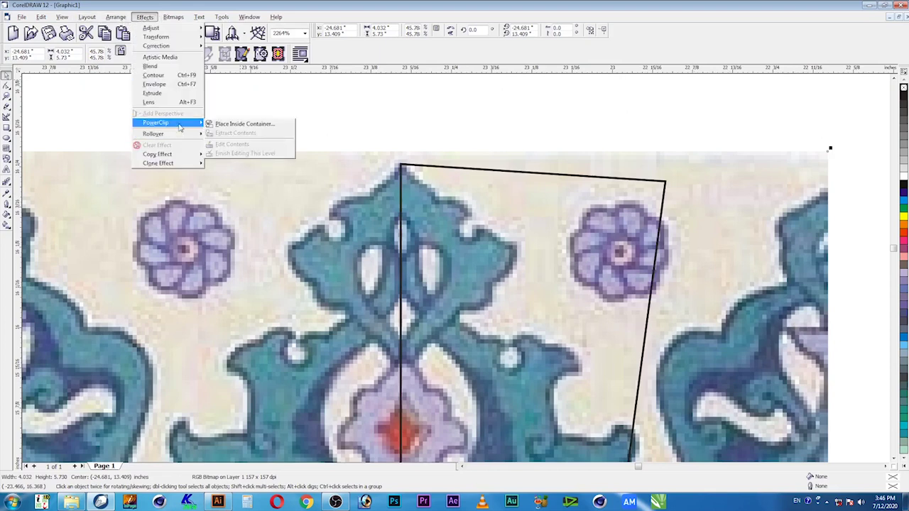
click(234, 124)
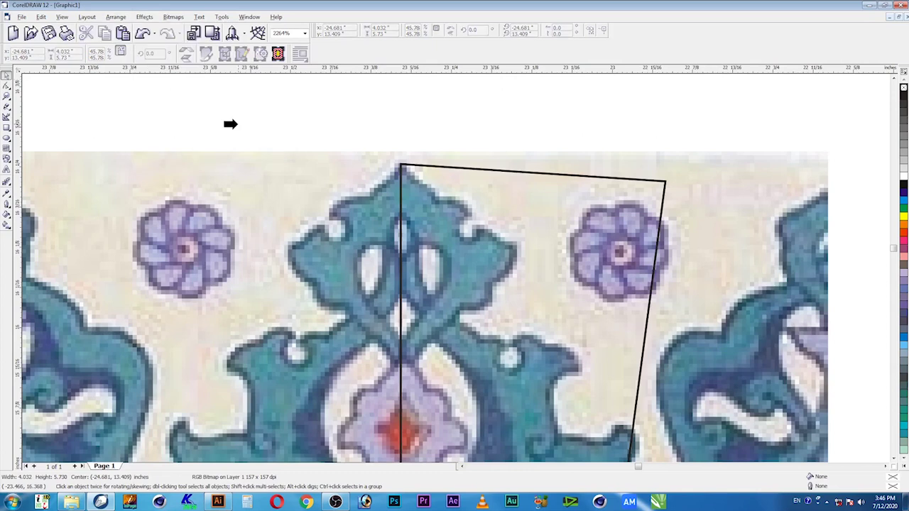
click(490, 183)
click(513, 119)
Move the clipped wedge about 2.7 inches left, farther from the Golden Mandala image.
key(F4)
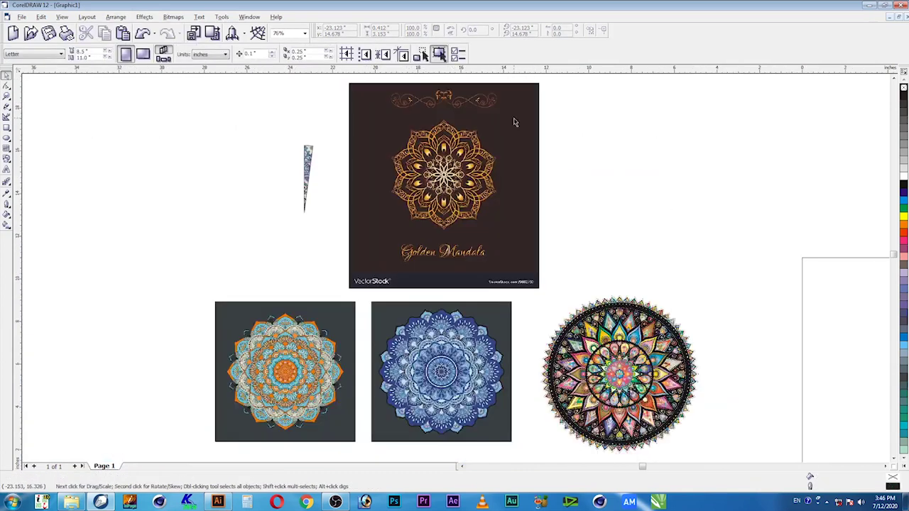
drag(294, 149, 326, 225)
drag(444, 193, 207, 191)
key(shift+F2)
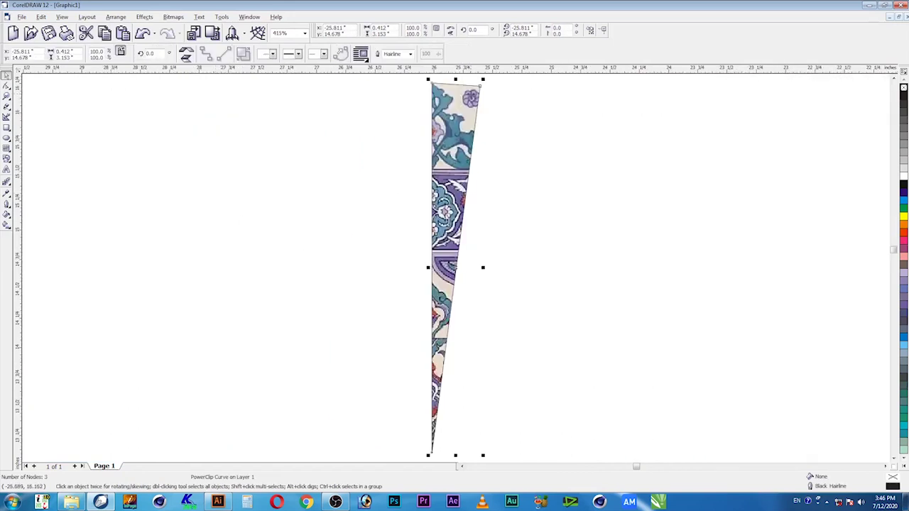
Add nodes to the wedge's top edge and shape it along the upper leaf's outline from the peak to the small white notch.
drag(489, 178, 421, 92)
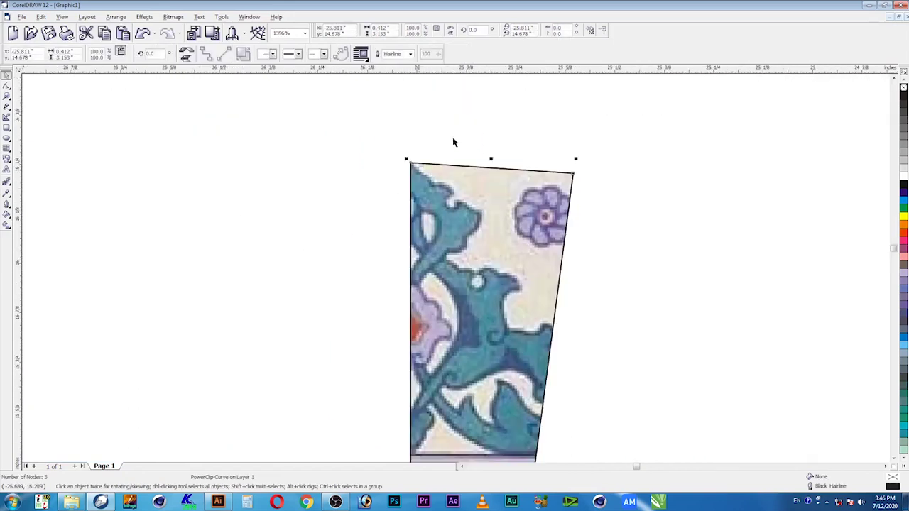
click(6, 85)
key(F2)
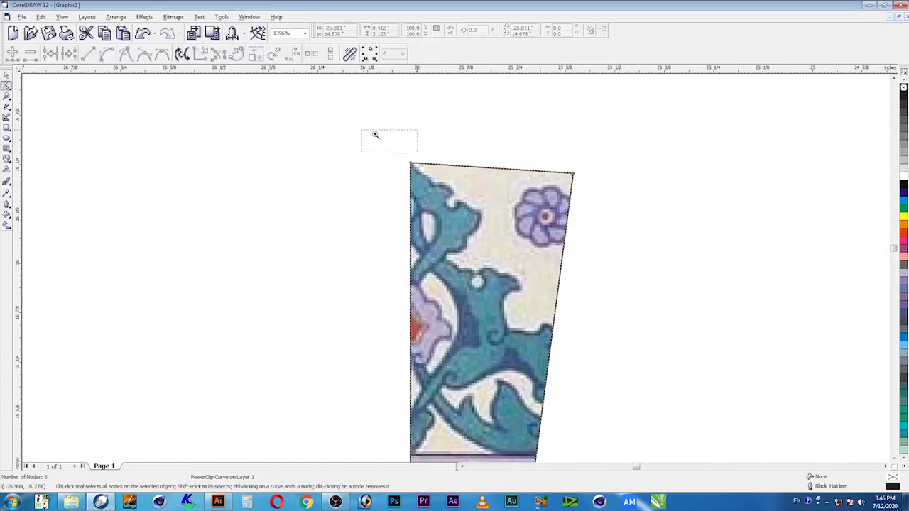
drag(376, 136, 623, 339)
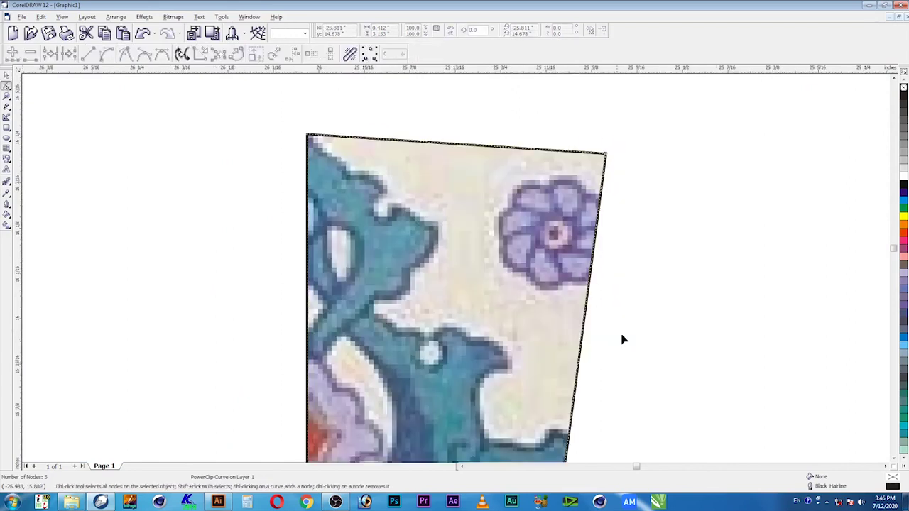
click(319, 140)
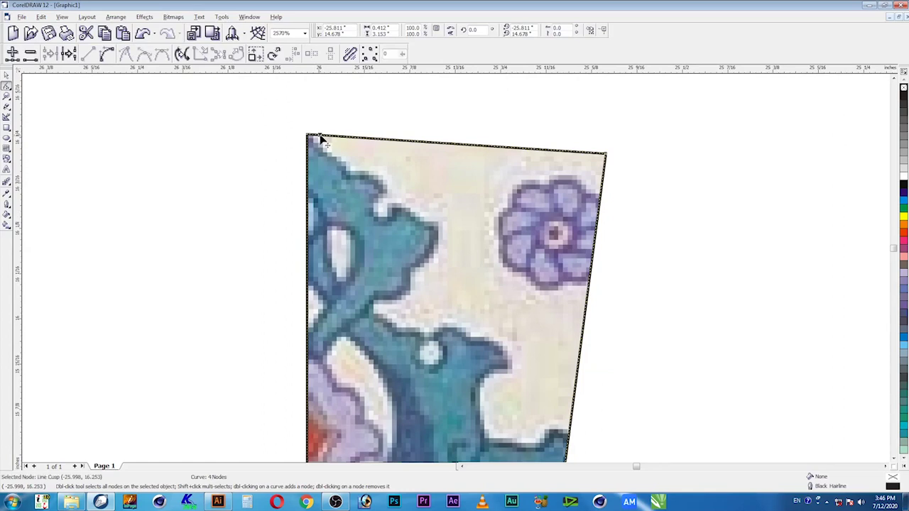
drag(319, 139, 346, 174)
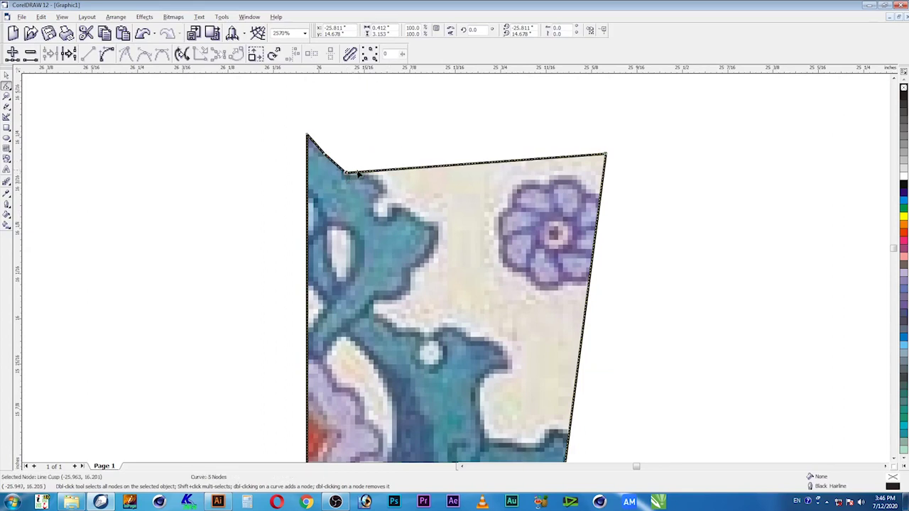
double_click(361, 174)
drag(361, 174, 372, 191)
click(315, 133)
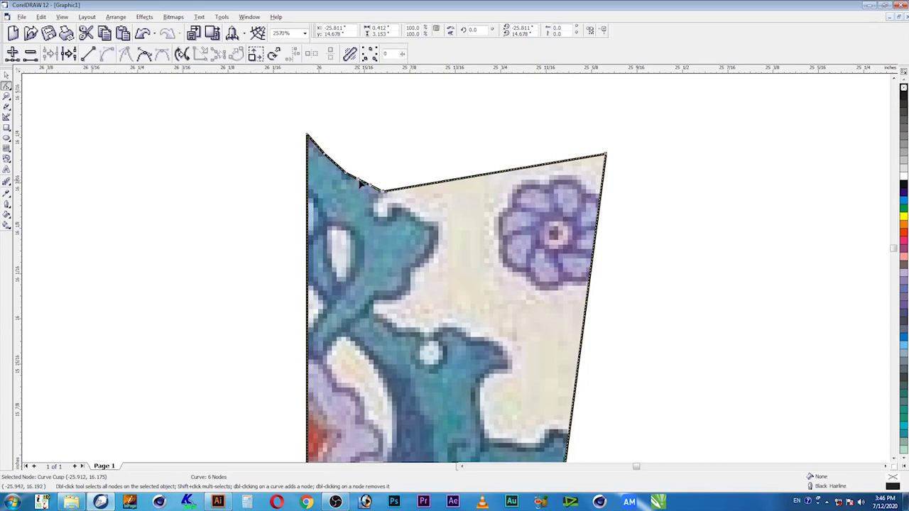
drag(370, 189, 390, 205)
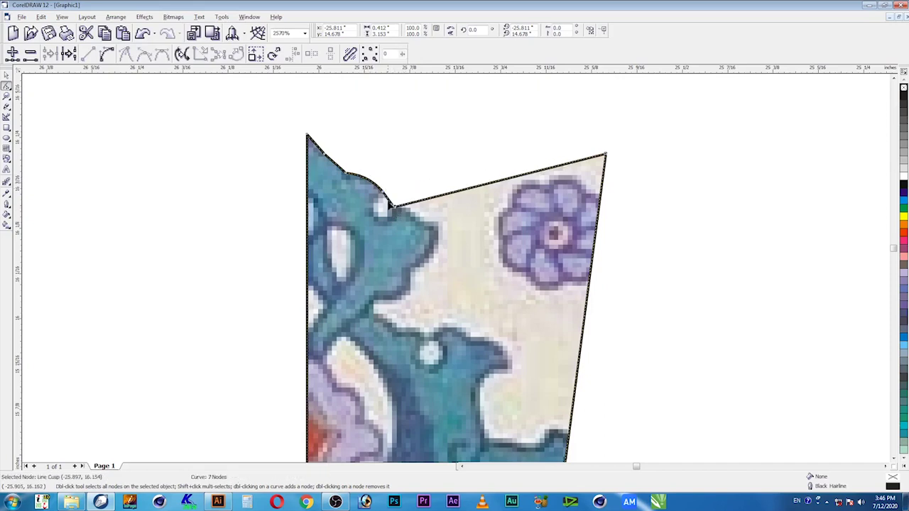
Convert the segment at the small white notch to a curve and bend it around the notch to cut it out.
click(106, 53)
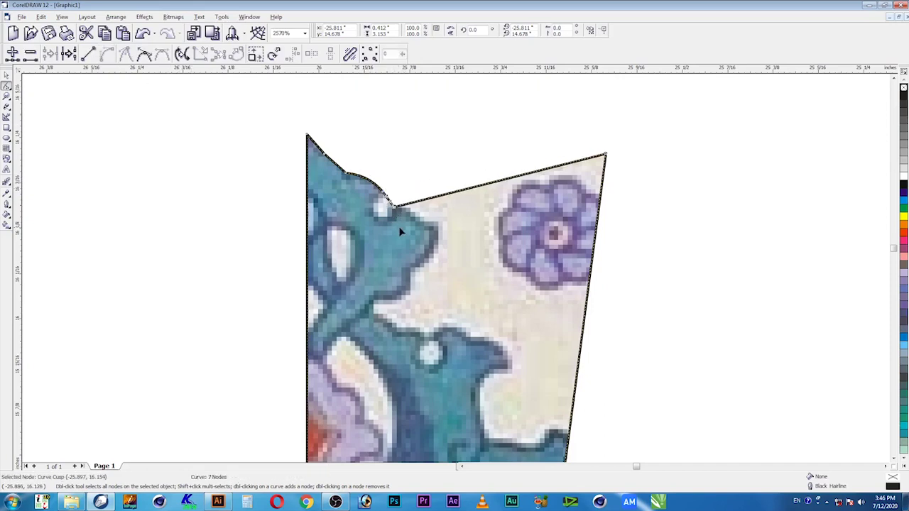
scroll(400, 214, up, 2)
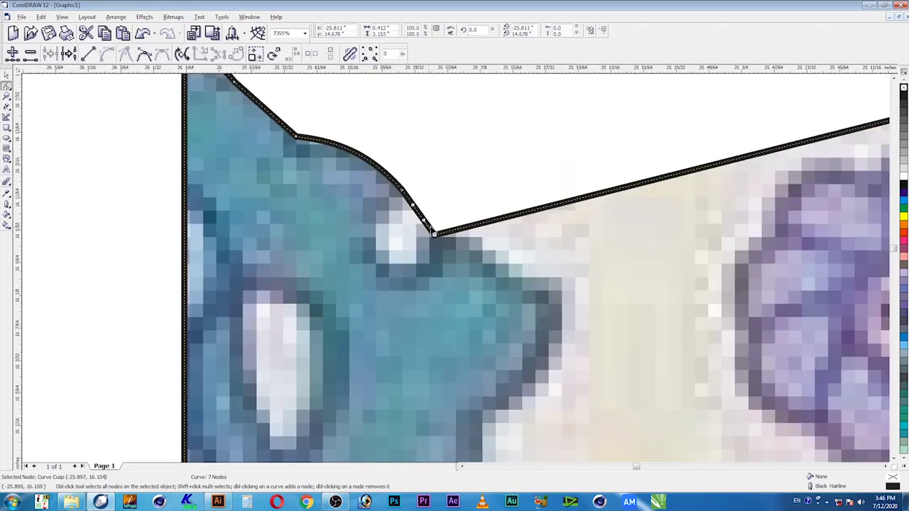
drag(424, 226, 327, 235)
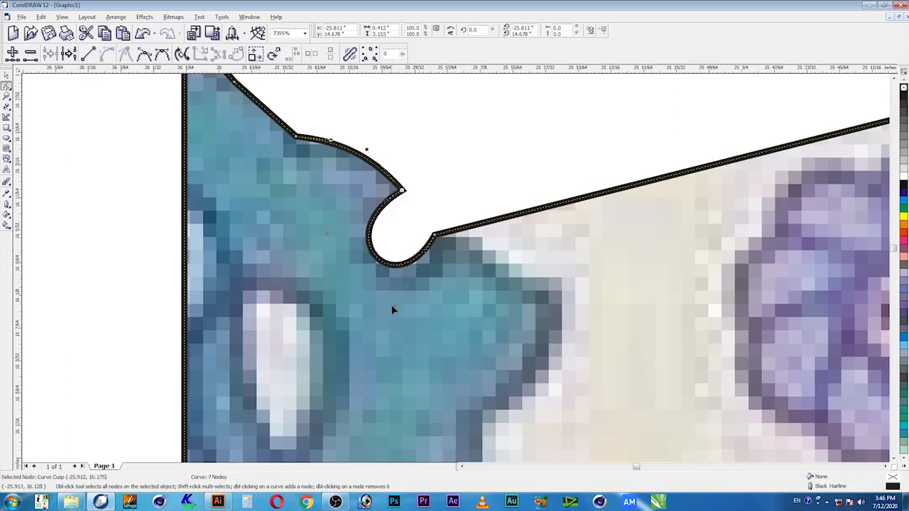
click(406, 316)
mouse_move(327, 240)
mouse_down()
mouse_move(308, 242)
mouse_move(321, 252)
mouse_up()
Add a node on the slanted top edge beyond the notch and move it to the tip of the upper leaf.
key(F3)
key(F2)
drag(229, 126, 592, 319)
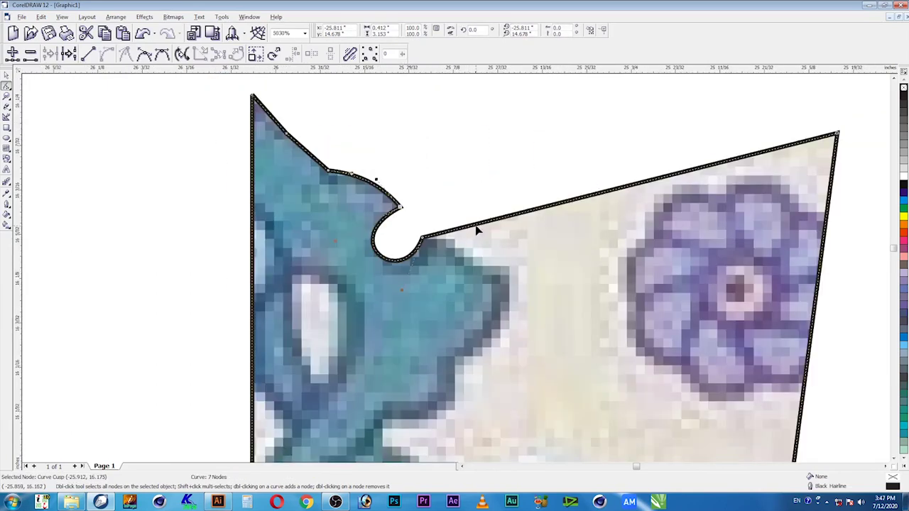
drag(478, 227, 507, 282)
key(F3)
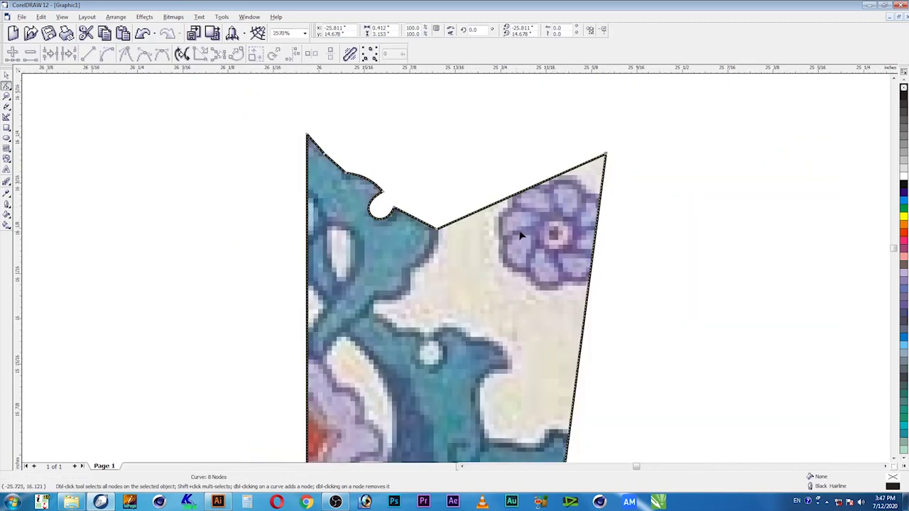
Add further nodes to trace the underside of the upper leaf and the top of the second leaf to its tip.
scroll(515, 257, down, 1)
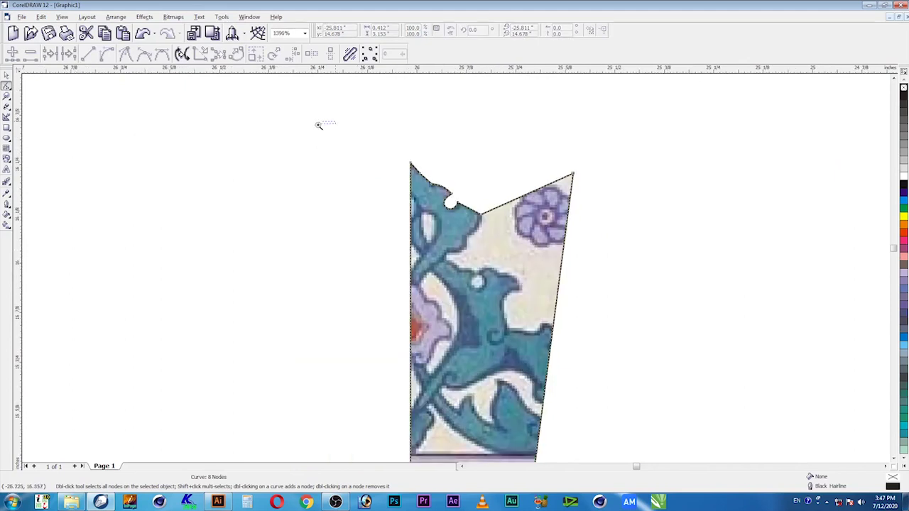
scroll(534, 315, up, 1)
double_click(508, 242)
drag(509, 243, 559, 411)
double_click(458, 290)
double_click(449, 316)
Add and position nodes around the cream hollow below the second leaf, stopping near the wedge's slanted side.
click(898, 464)
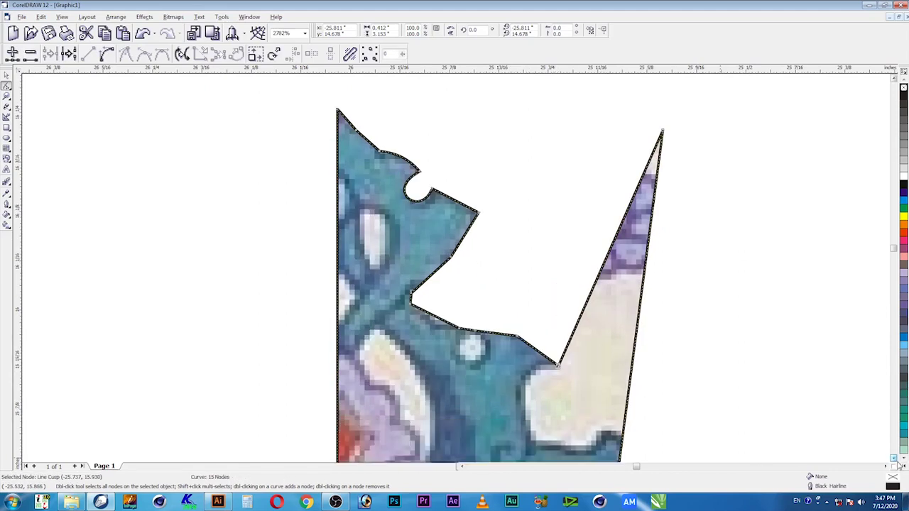
click(898, 465)
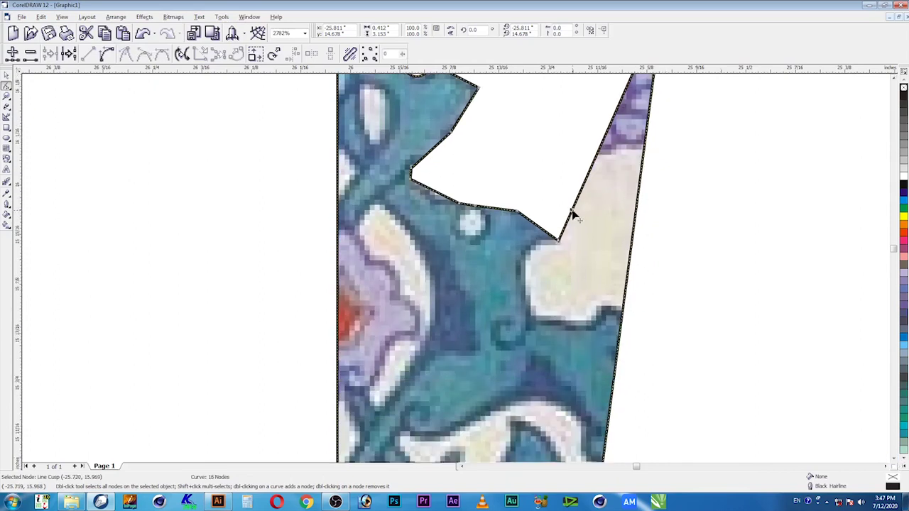
drag(557, 241, 535, 315)
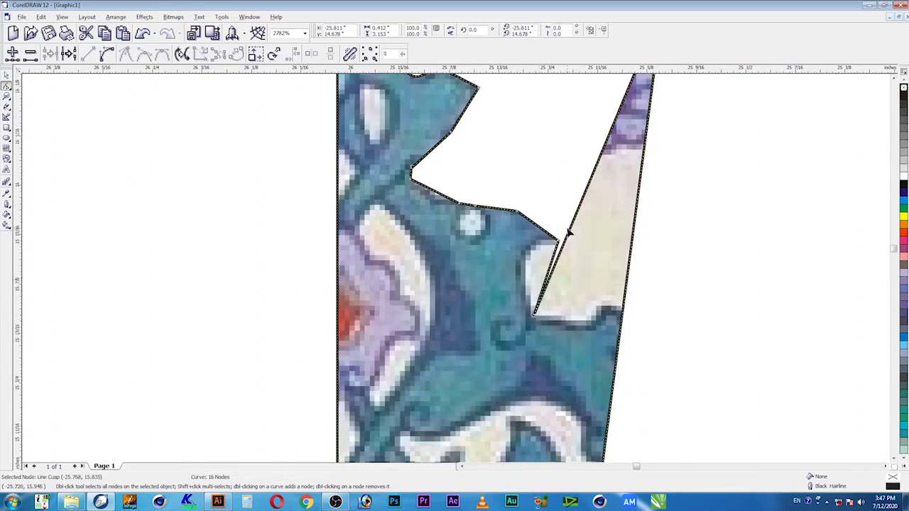
drag(573, 234, 604, 309)
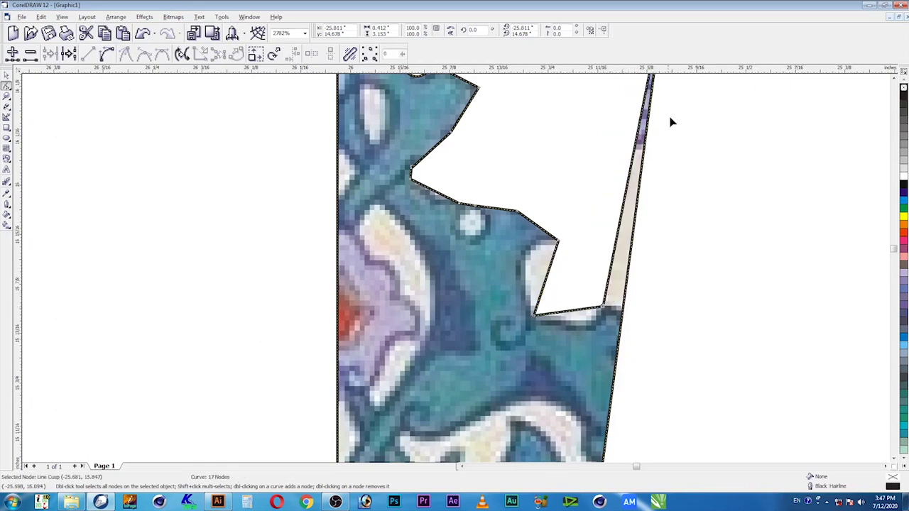
Add a node on the wedge's slanted side level with the hollow and delete the upper right corner node to remove the leftover spike.
key(F4)
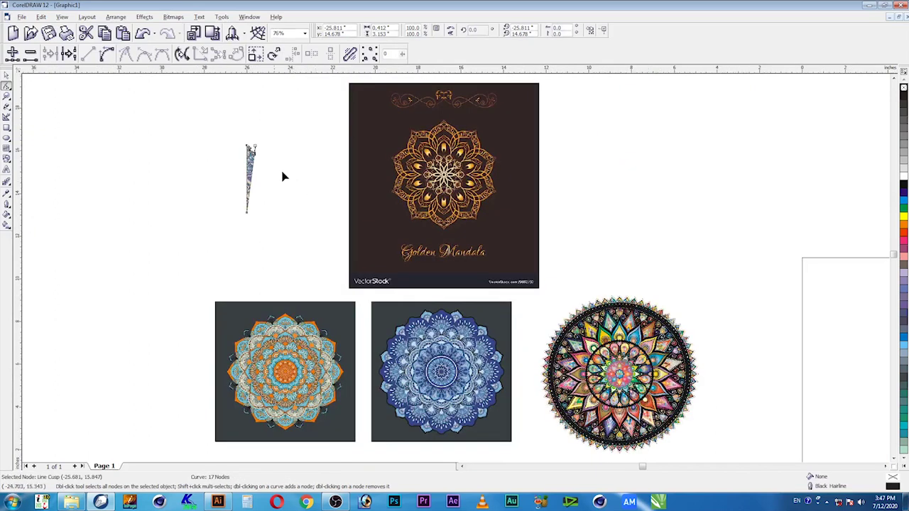
drag(220, 235, 275, 136)
drag(393, 193, 561, 100)
drag(623, 91, 540, 320)
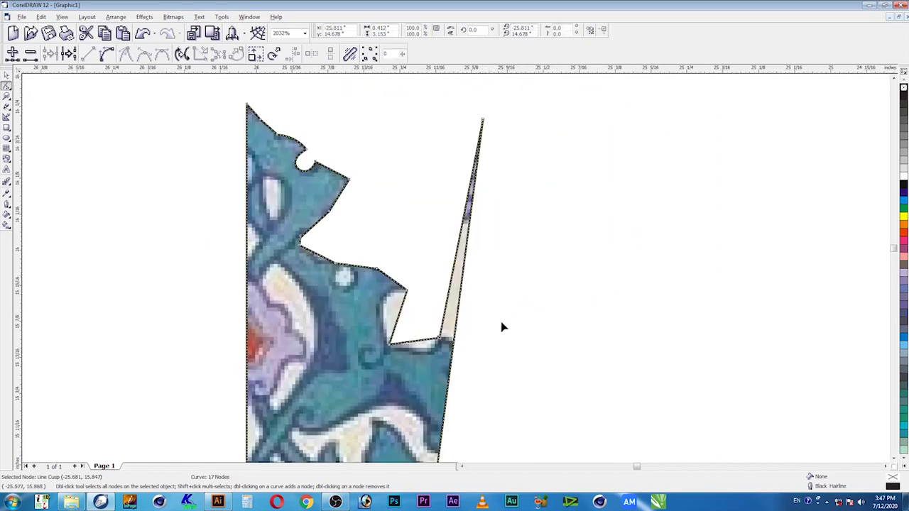
double_click(455, 350)
double_click(483, 120)
key(space)
key(space)
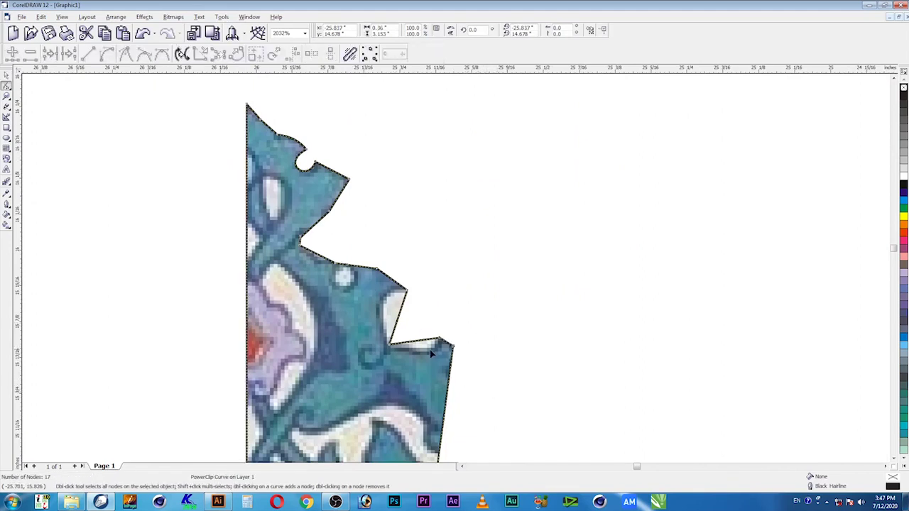
Convert the traced leaf-edge segments to curves and bend those along the second leaf and cream hollow to follow the motif.
drag(508, 398, 258, 151)
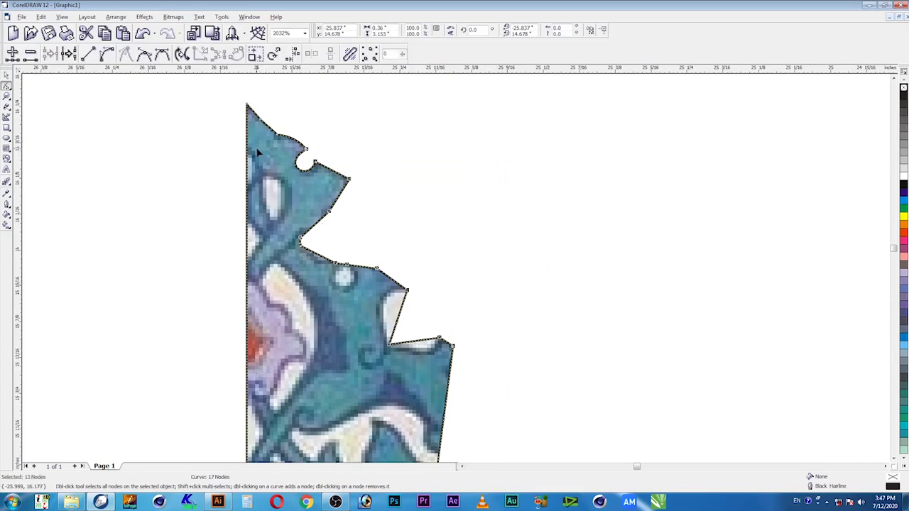
click(382, 171)
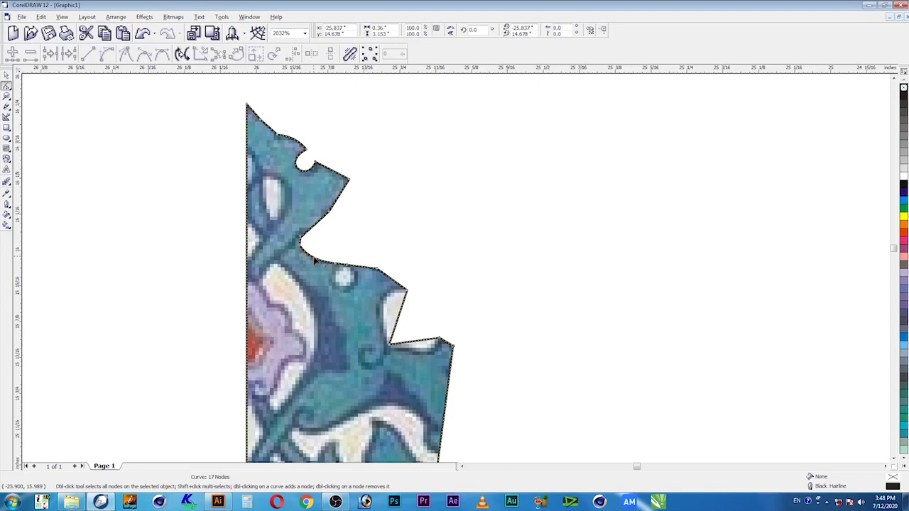
mouse_move(360, 269)
mouse_down()
mouse_move(361, 253)
mouse_move(363, 263)
mouse_up()
drag(400, 318, 384, 304)
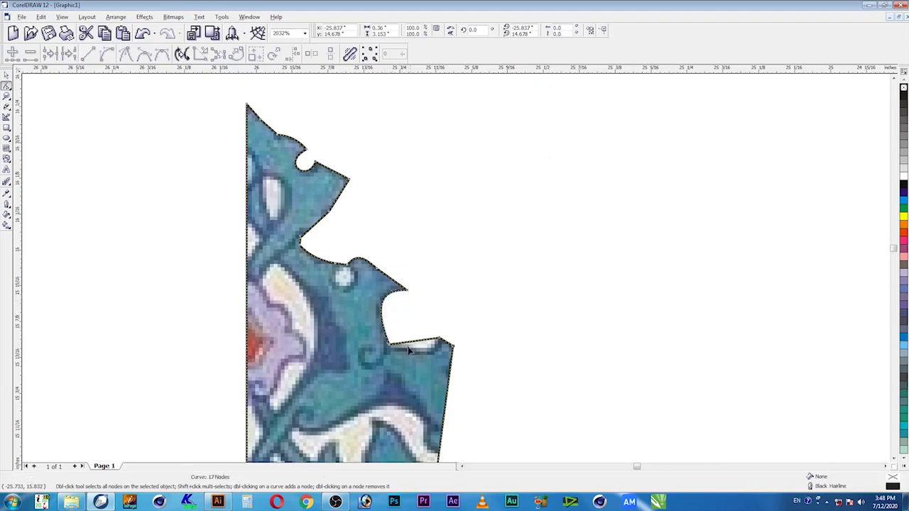
drag(420, 345, 431, 357)
key(space)
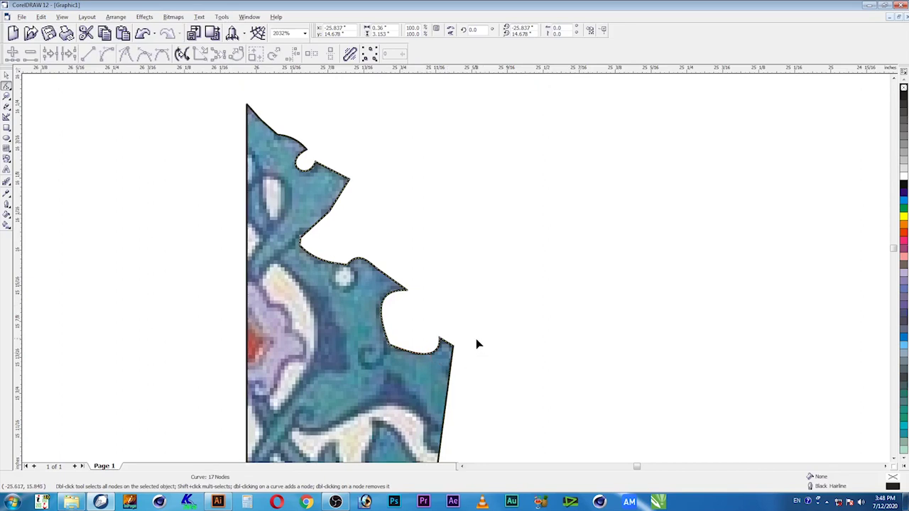
Remove the outline from the clipped wedge.
scroll(481, 264, down, 1)
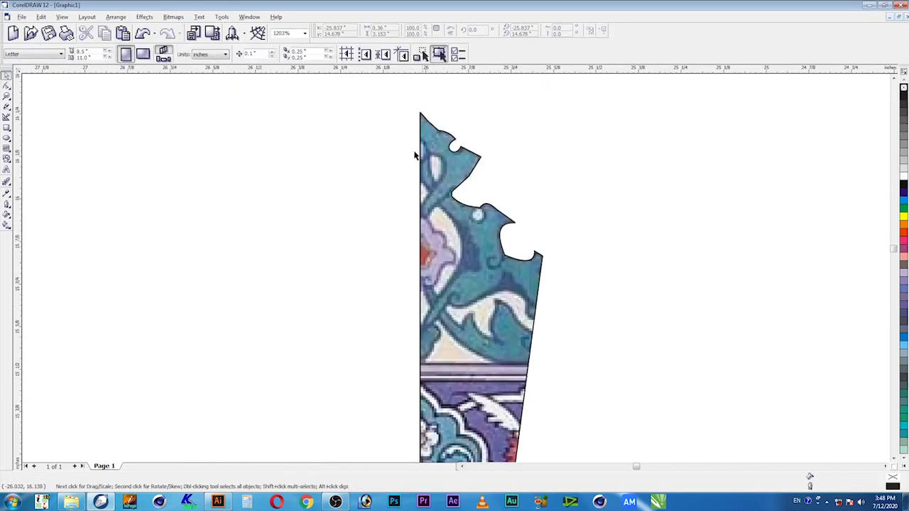
key(space)
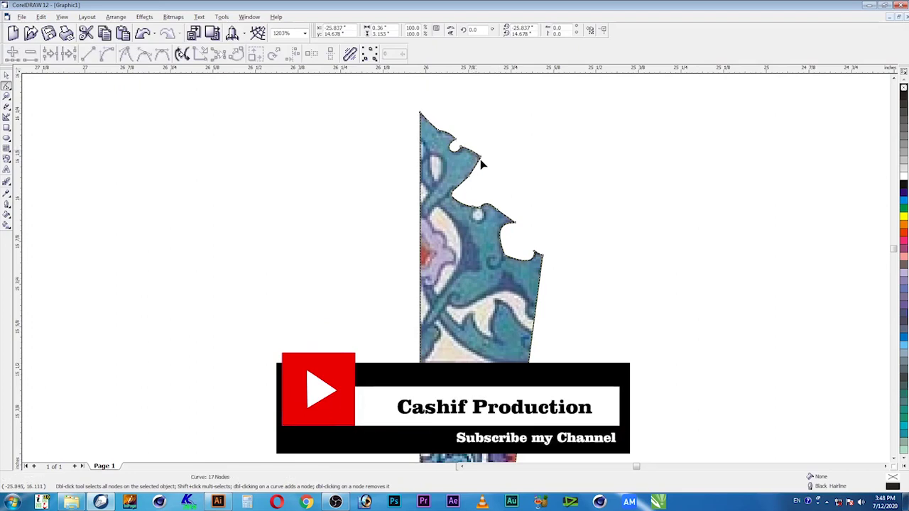
key(space)
click(537, 178)
scroll(444, 105, down, 5)
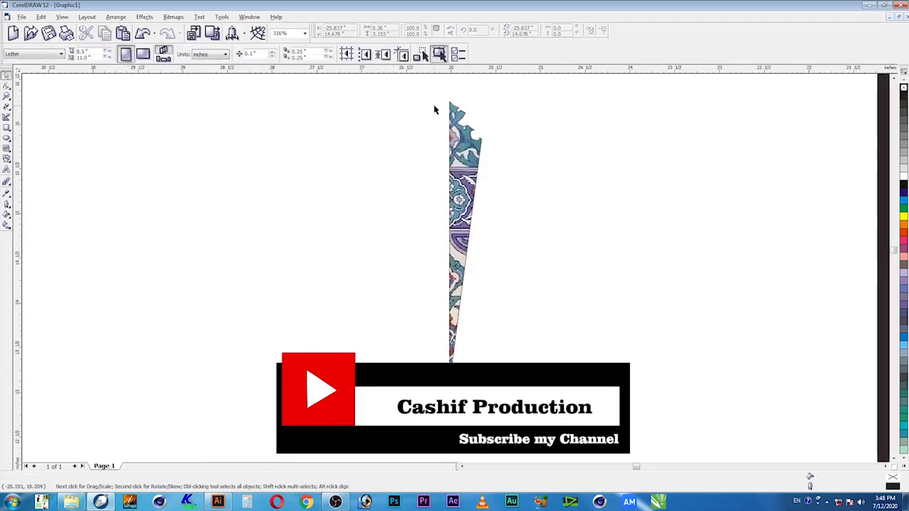
scroll(483, 128, up, 1)
click(504, 217)
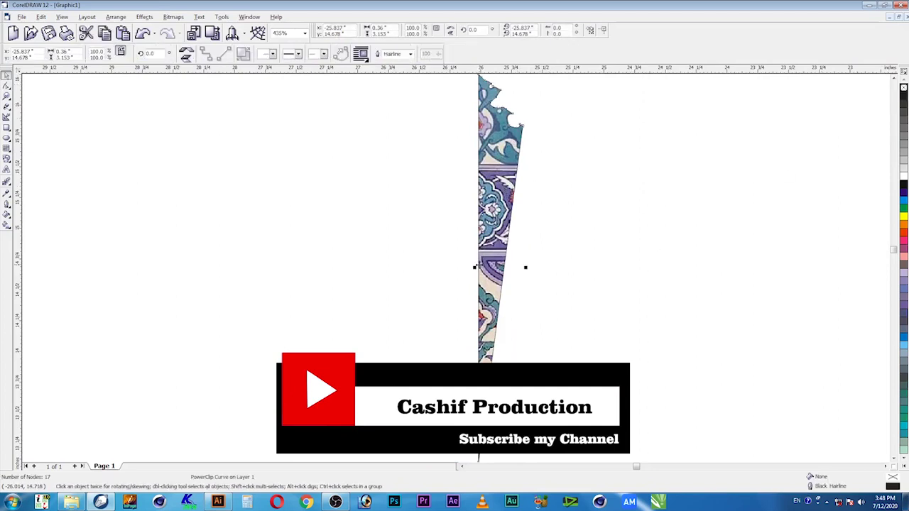
right_click(904, 87)
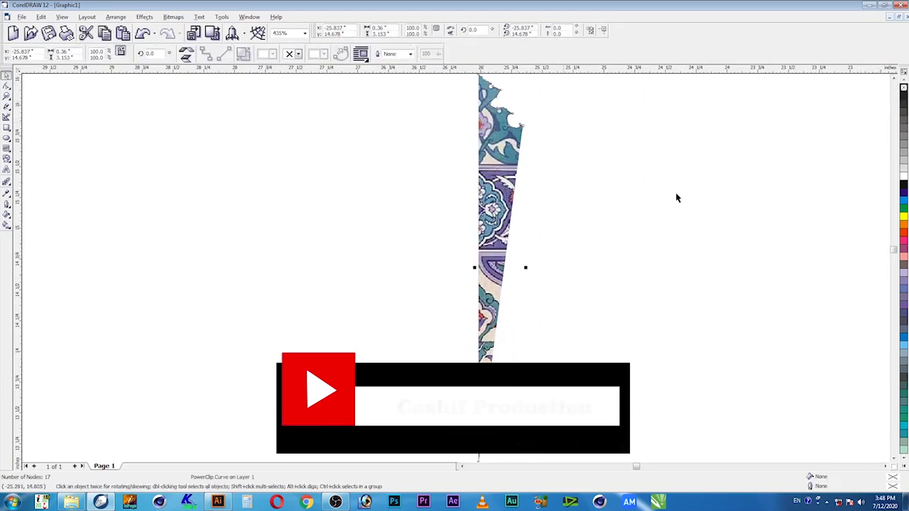
Mirror a copy of the trimmed half wedge across its straight vertical side and group the two halves.
drag(527, 268, 430, 268)
key(ctrl+g)
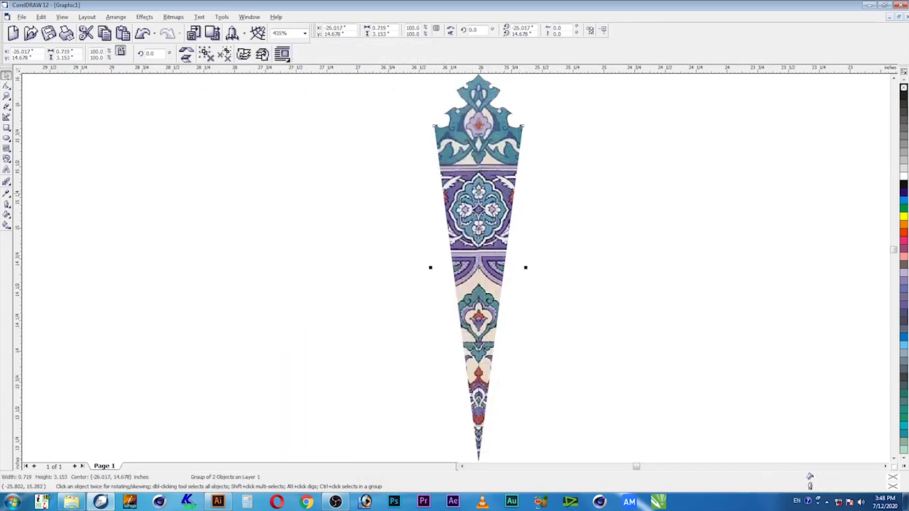
key(F3)
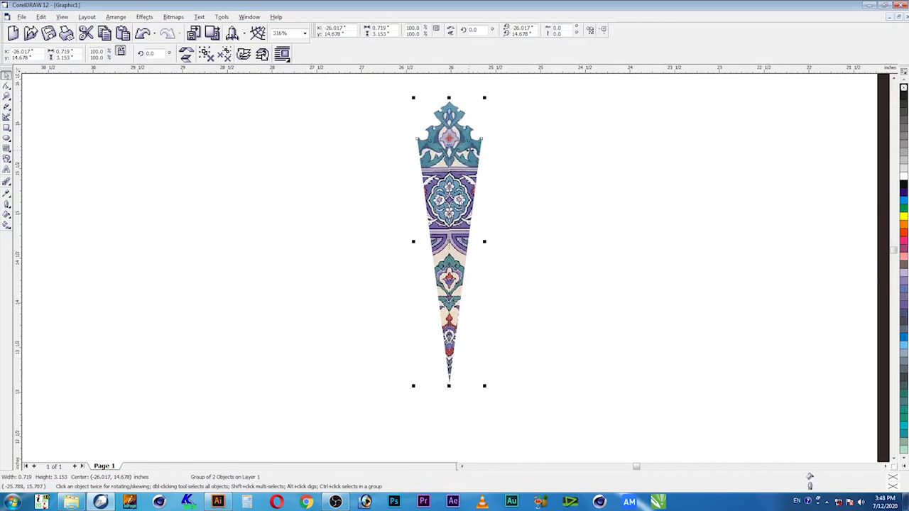
Move the grouped segment's rotation centre to its bottom tip and rotate a copy 15 degrees counterclockwise around it.
click(462, 165)
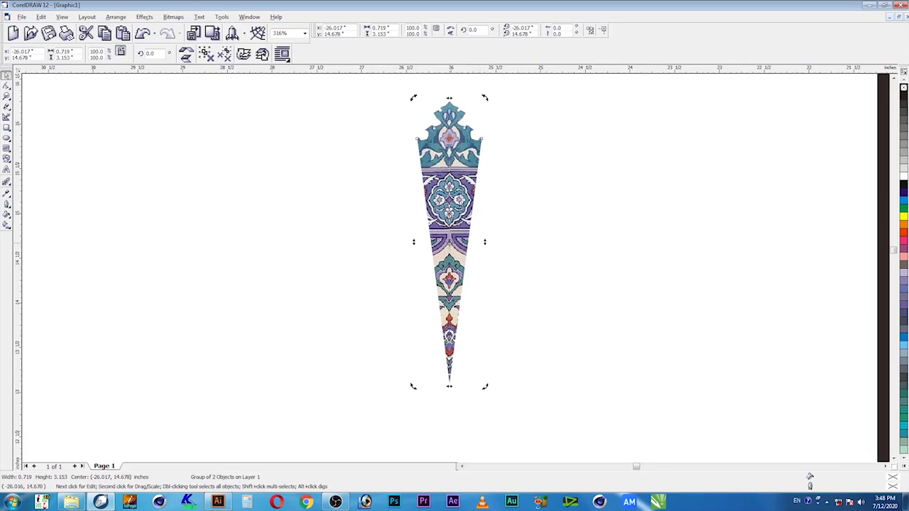
mouse_move(449, 242)
mouse_down()
mouse_move(440, 360)
mouse_move(449, 385)
mouse_up()
drag(484, 97, 417, 118)
key(F4)
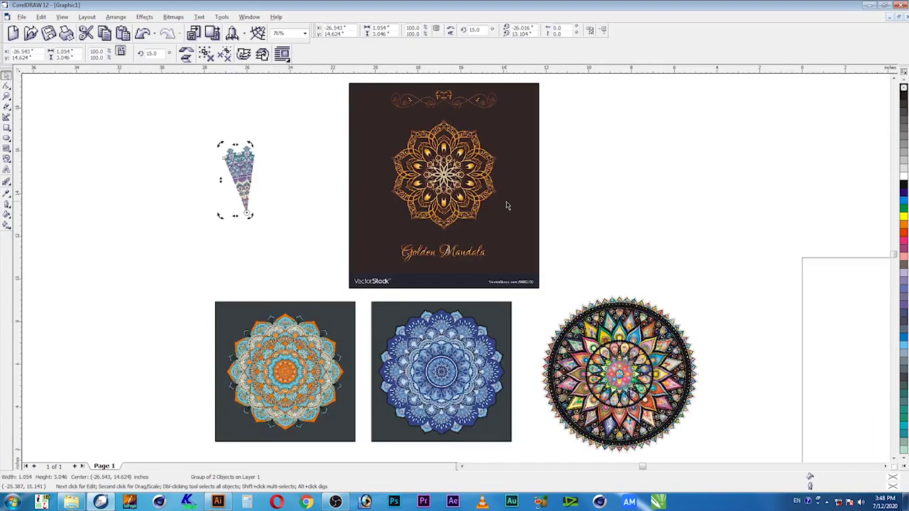
Repeat the 15-degree rotated duplication around the segment's tip until the copies close into a full circular mandala.
key(ctrl+r)
key(ctrl+r)
key(ctrl+r)
key(ctrl+r)
key(ctrl+r)
key(ctrl+r)
key(ctrl+r)
key(ctrl+r)
key(ctrl+r)
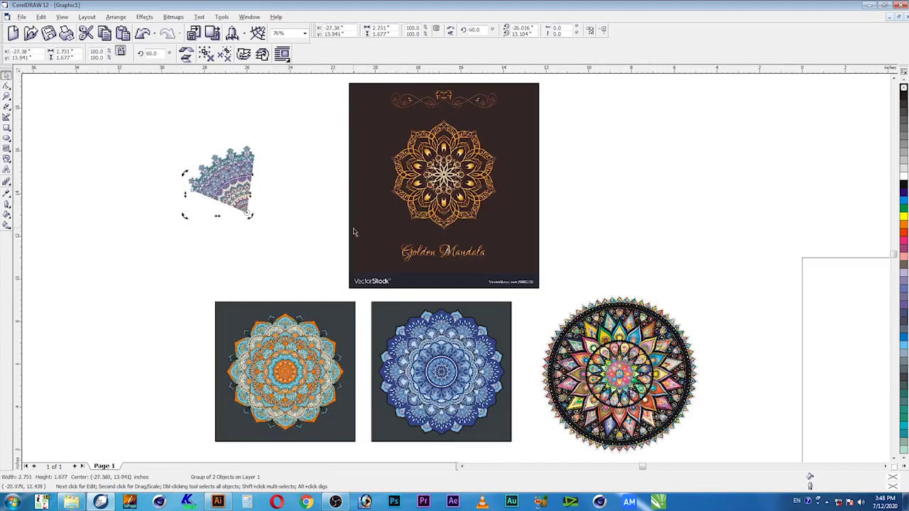
key(ctrl+r)
key(ctrl+r)
key(ctrl+r)
key(ctrl+r)
key(ctrl+r)
key(ctrl+r)
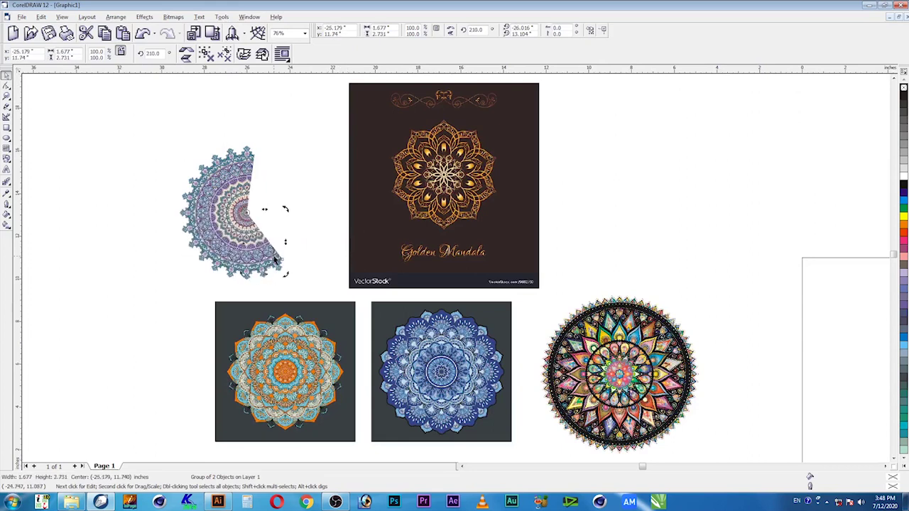
key(ctrl+r)
key(ctrl+r)
key(ctrl+r)
key(ctrl+r)
key(ctrl+r)
key(ctrl+r)
key(ctrl+r)
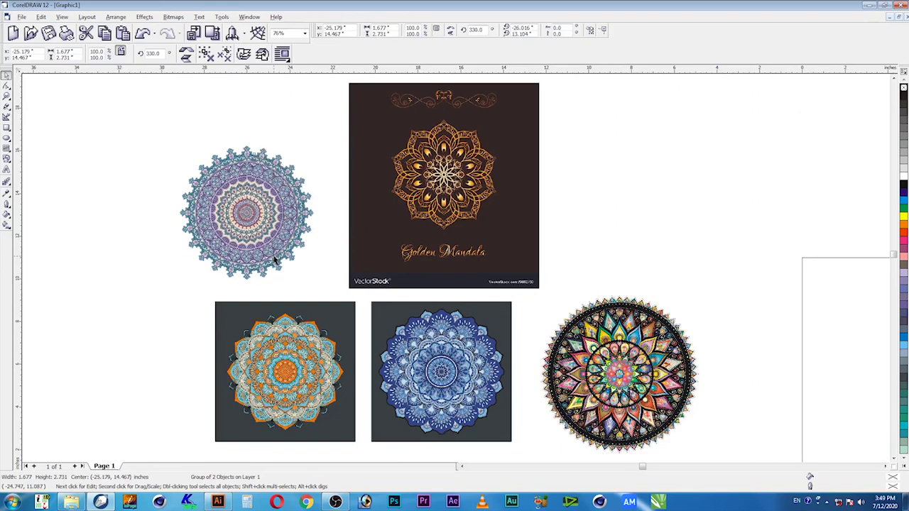
Examine the completed mandala up close, checking its rings and the trimmed leaf tips around the edge.
key(F2)
drag(138, 137, 335, 294)
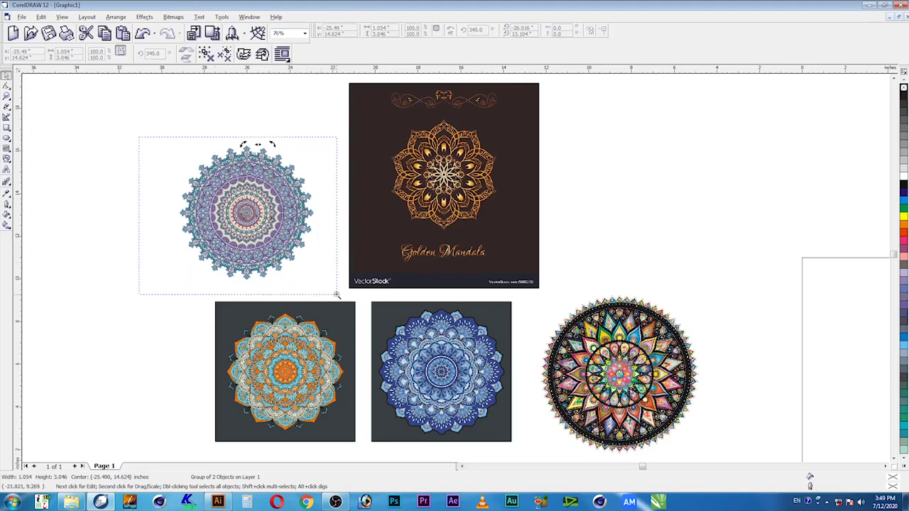
click(651, 122)
drag(665, 90, 357, 434)
scroll(601, 345, up, 1)
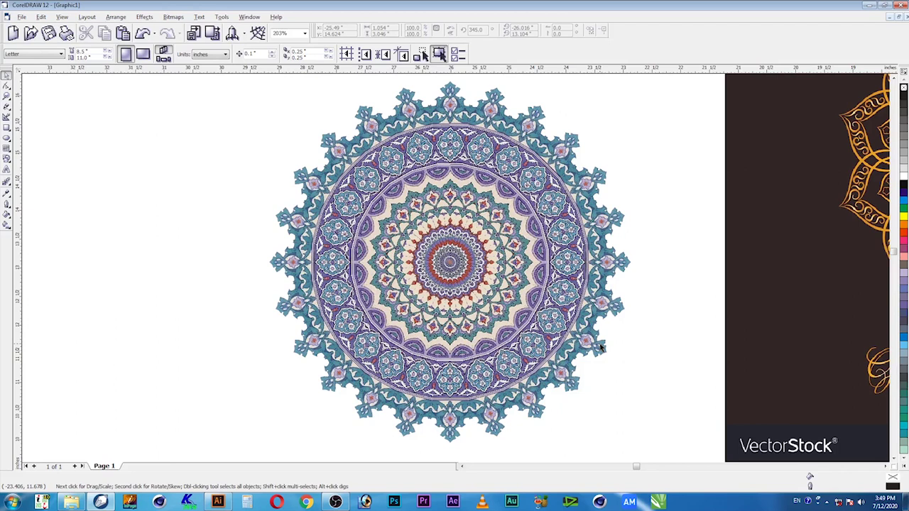
scroll(552, 295, down, 1)
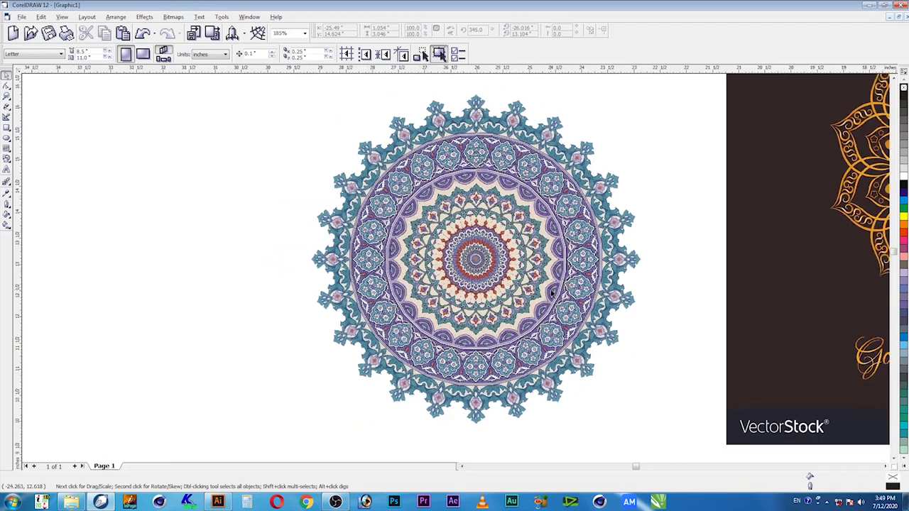
key(F4)
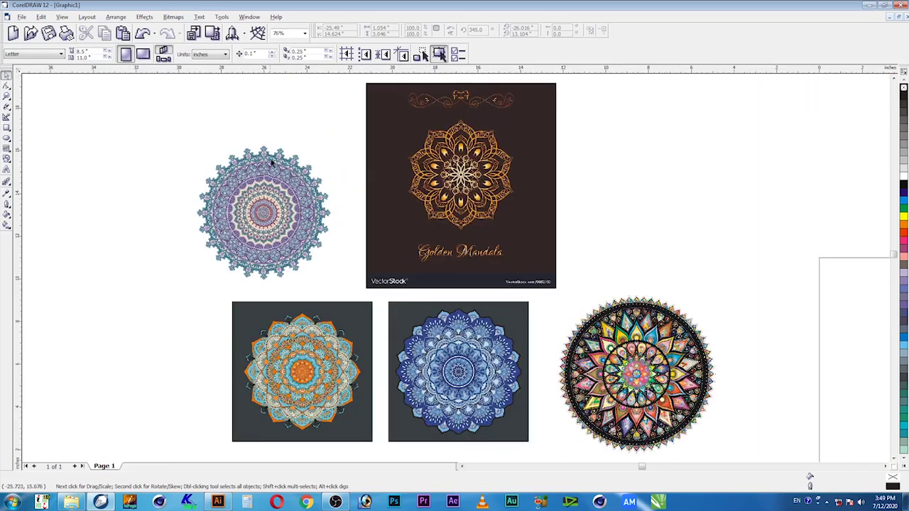
Copy the mandala's topmost segment to the empty area beside it, ungroup the copy and delete its left half.
drag(264, 158, 133, 157)
right_click(131, 158)
click(157, 180)
ctrl+click(126, 165)
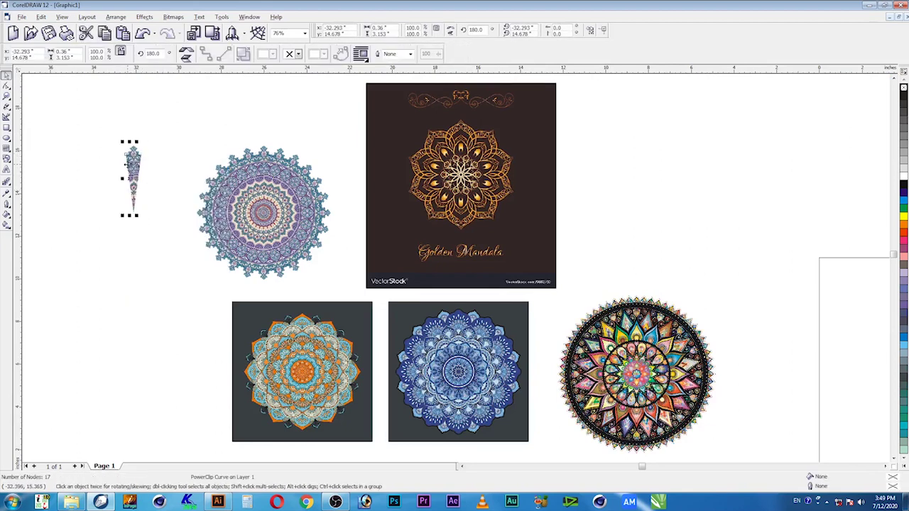
Extract the pattern image from the remaining half wedge, move it aside and select the empty clipping curve.
right_click(138, 162)
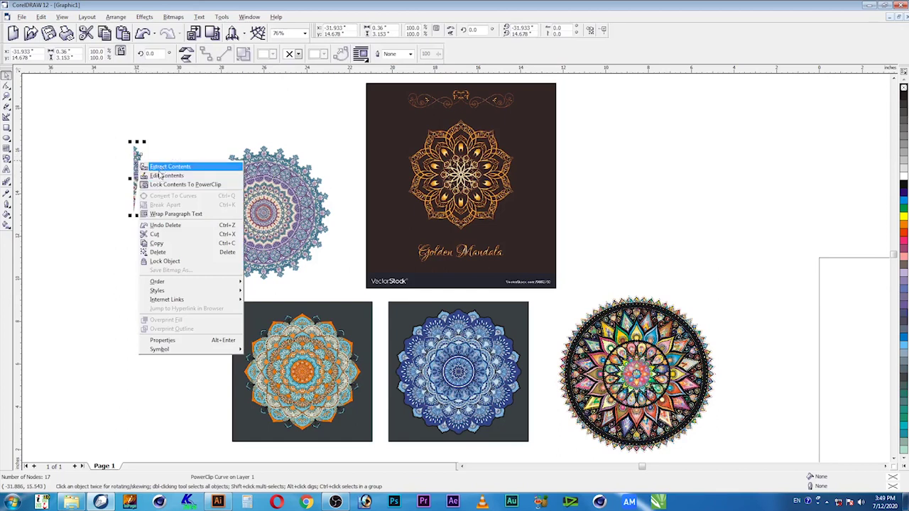
click(159, 169)
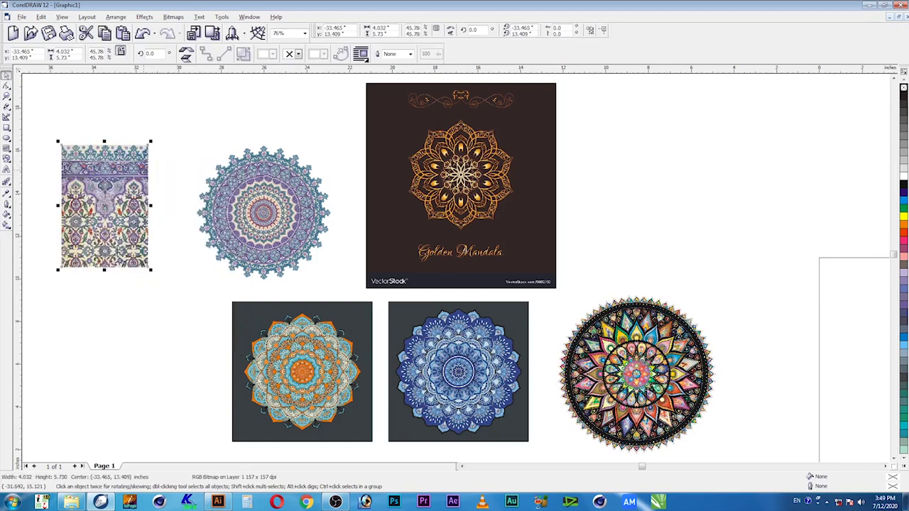
drag(142, 173, 82, 186)
drag(195, 115, 79, 291)
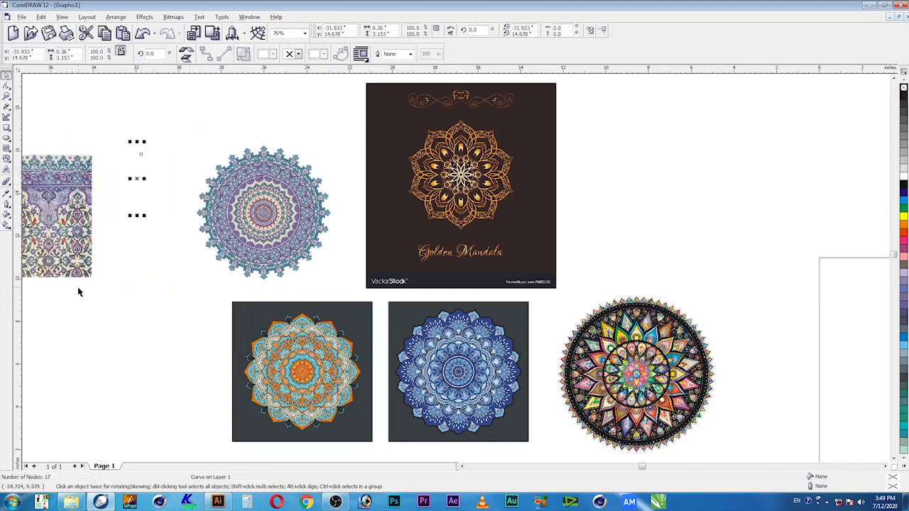
Position the extracted floral pattern image next to the finished mandala so the source and result sit side by side.
drag(62, 217, 159, 217)
drag(81, 134, 344, 301)
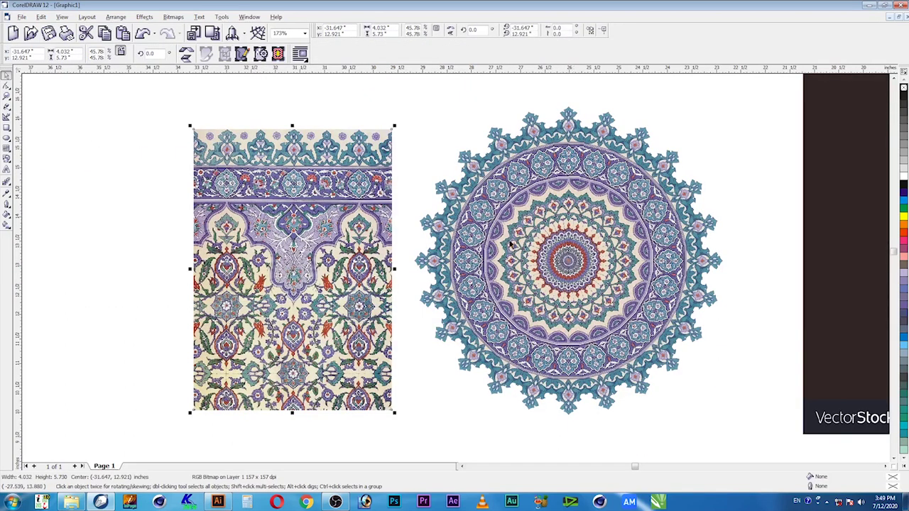
drag(380, 270, 391, 267)
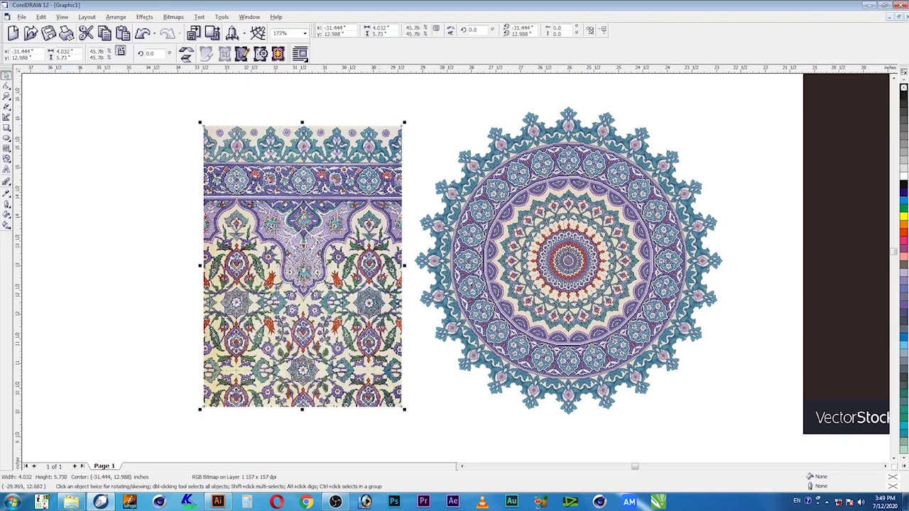
click(447, 135)
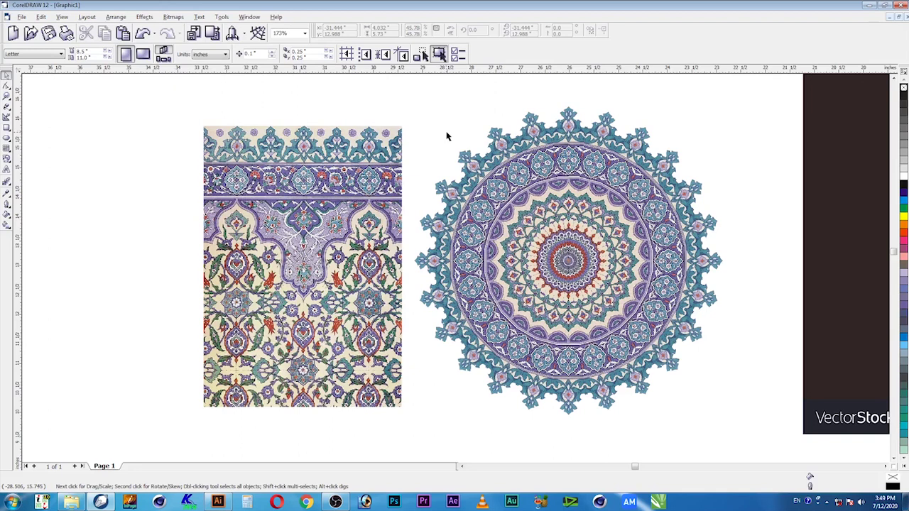
click(390, 242)
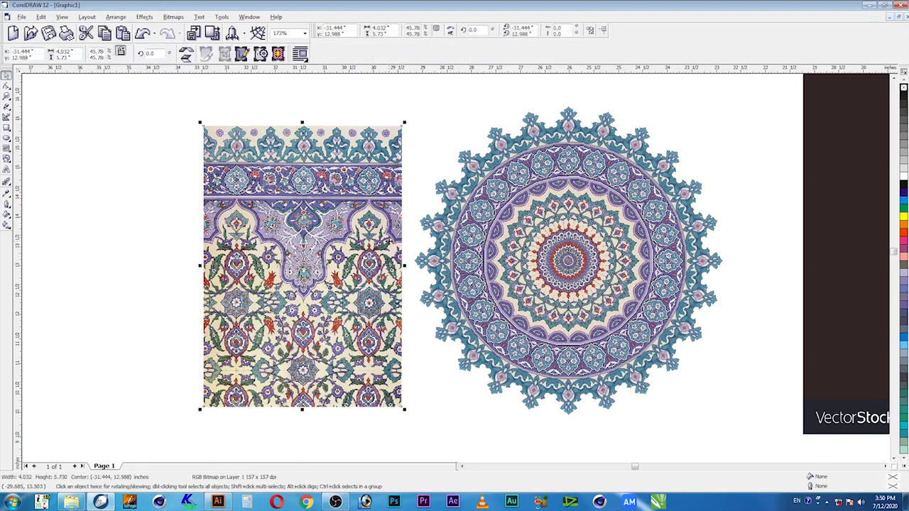